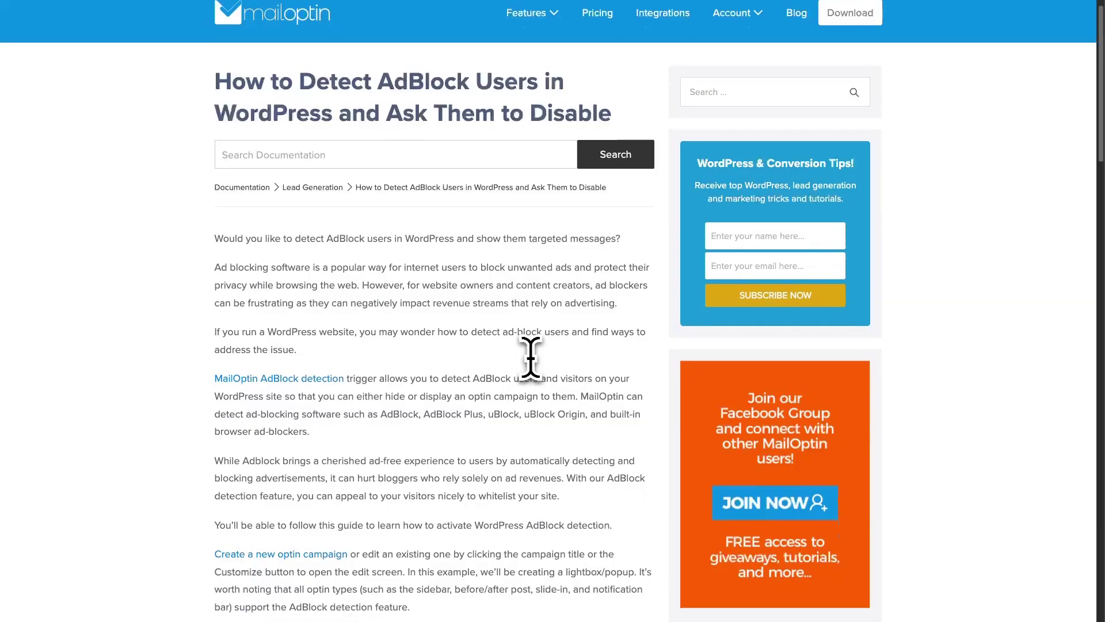
pyautogui.scroll(-10, 534, 371)
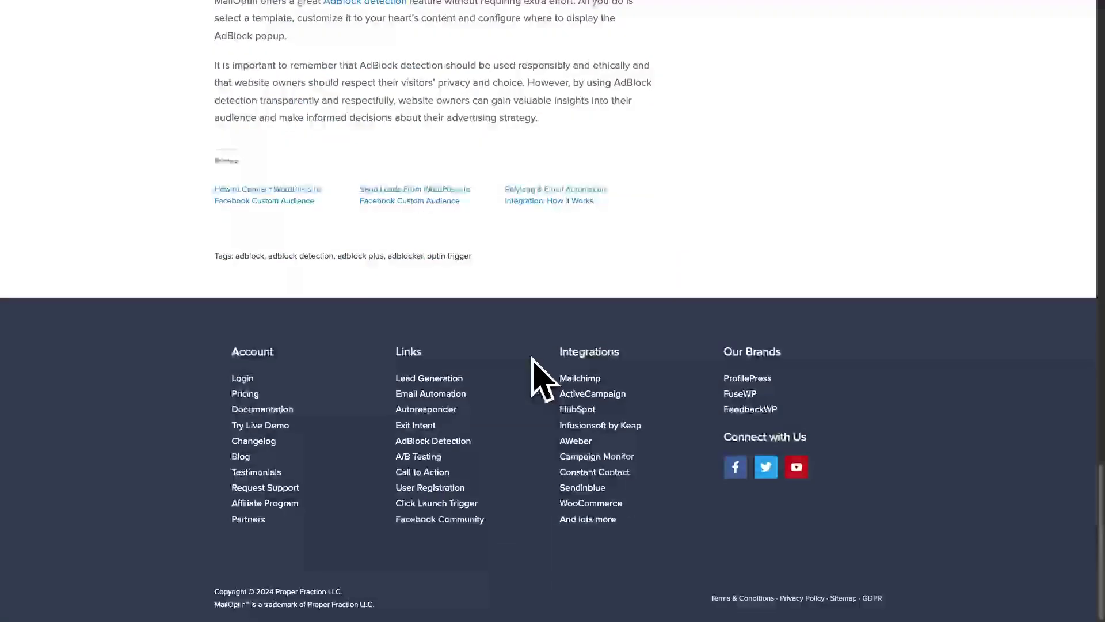
pyautogui.scroll(20, 533, 375)
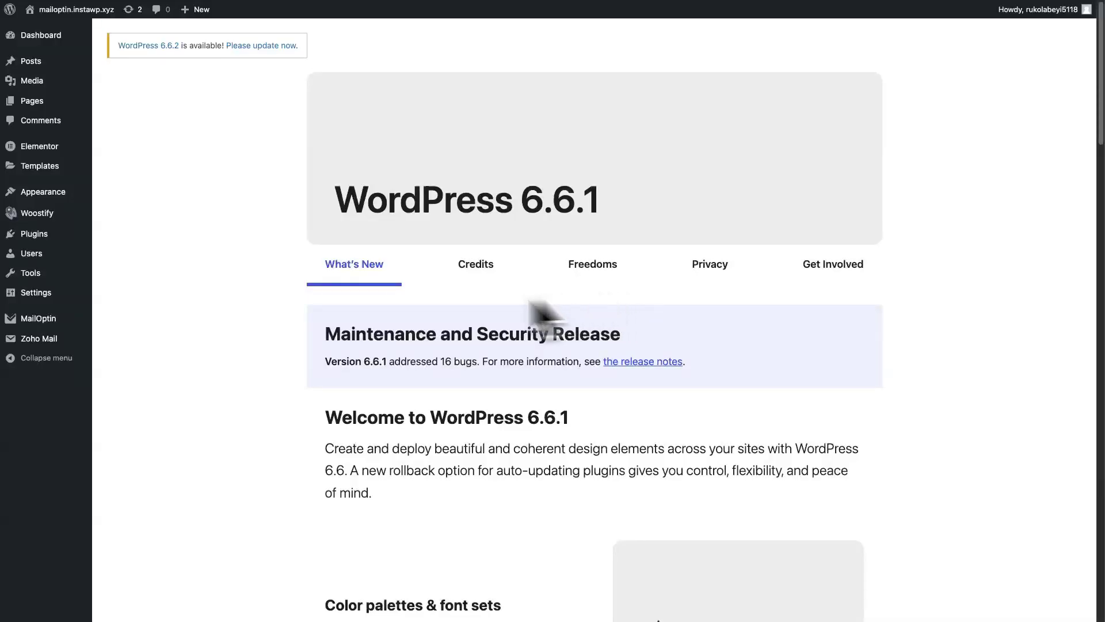
# Create a new MailOptin lightbox optin campaign titled "Adblock" using the Bannino theme.
pyautogui.moveTo(50, 325)
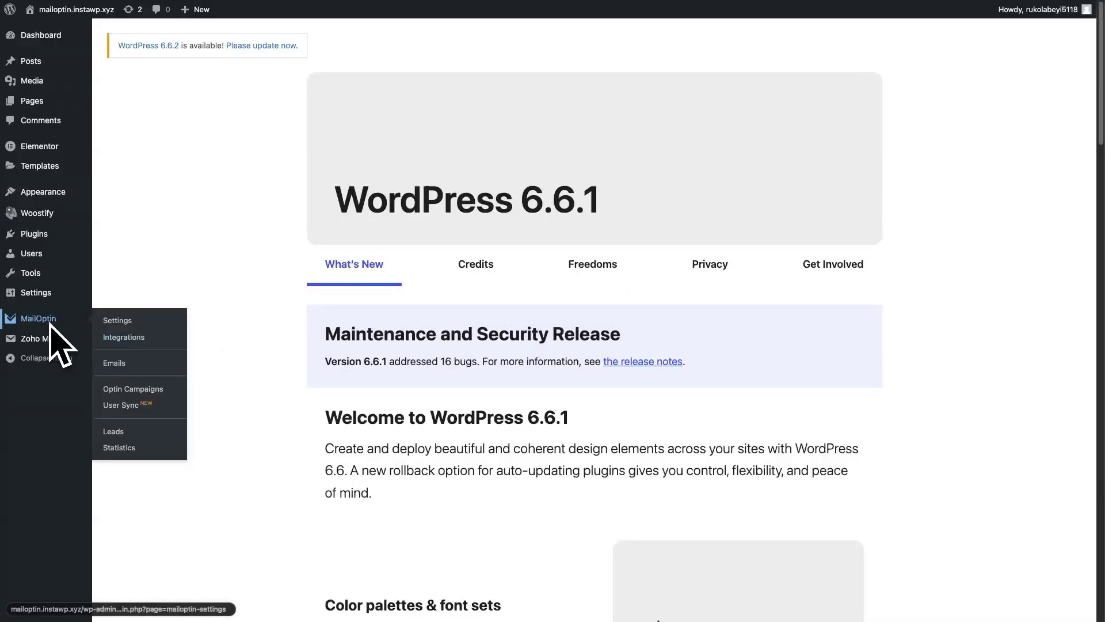
pyautogui.click(131, 392)
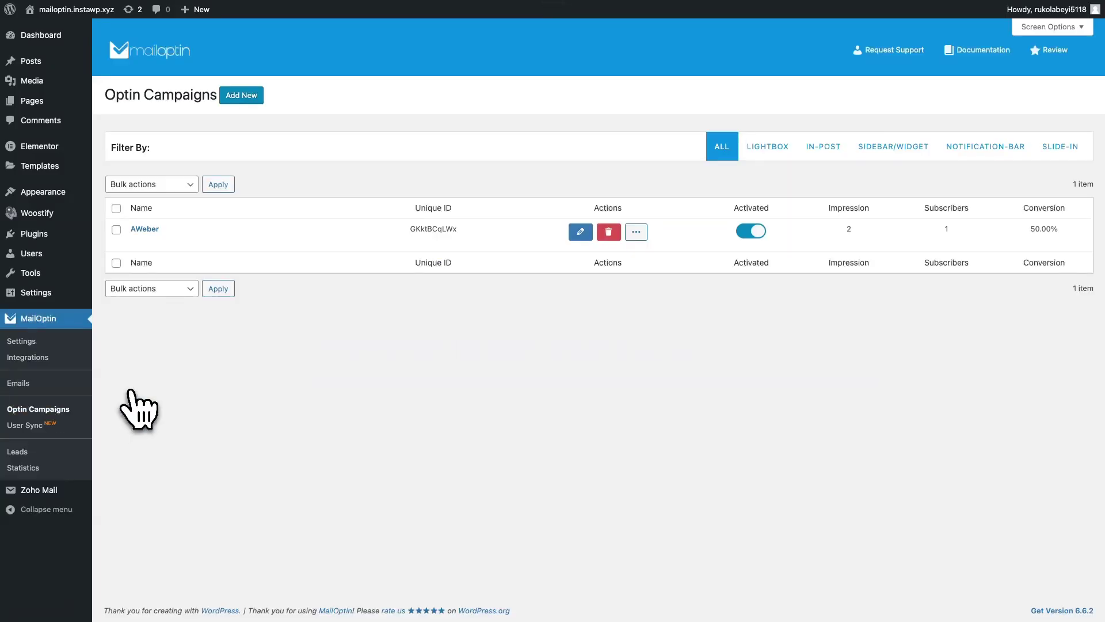
pyautogui.click(242, 97)
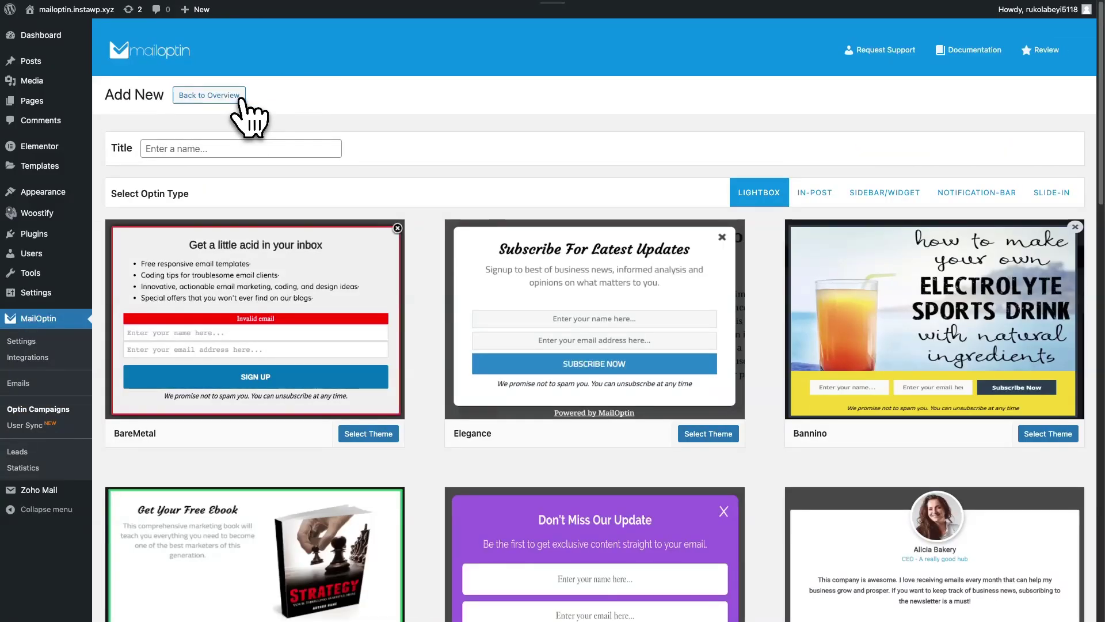
pyautogui.click(225, 148)
pyautogui.write('Adblock')
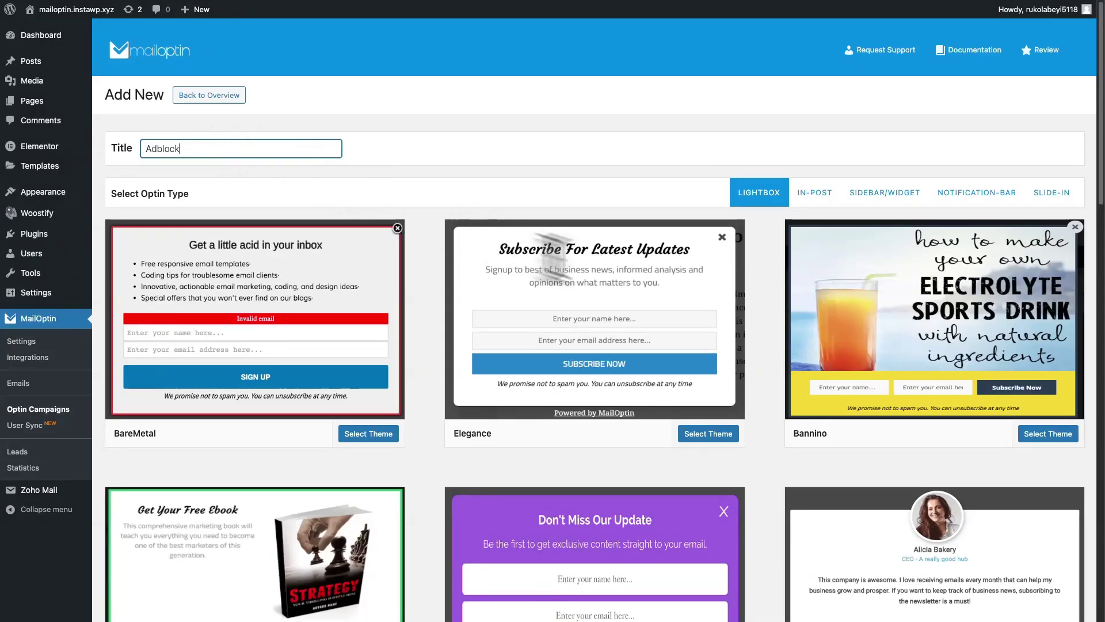
pyautogui.click(892, 319)
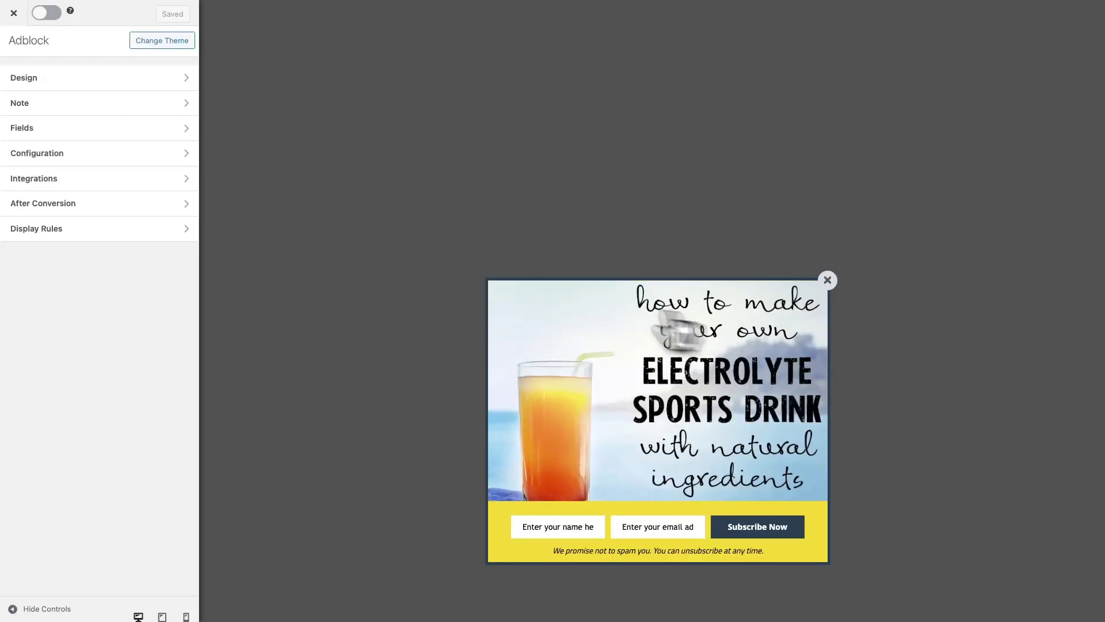
# Replace the optin's image with cropped-Adblock-550x364-1.png from the media library, without cropping it.
pyautogui.click(100, 78)
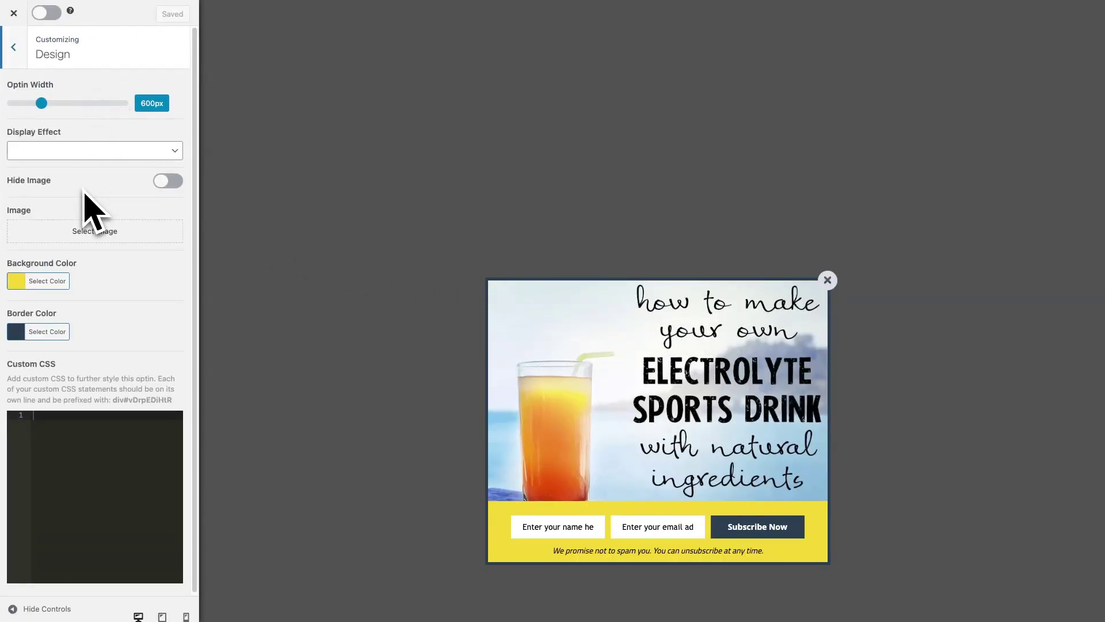
pyautogui.click(87, 231)
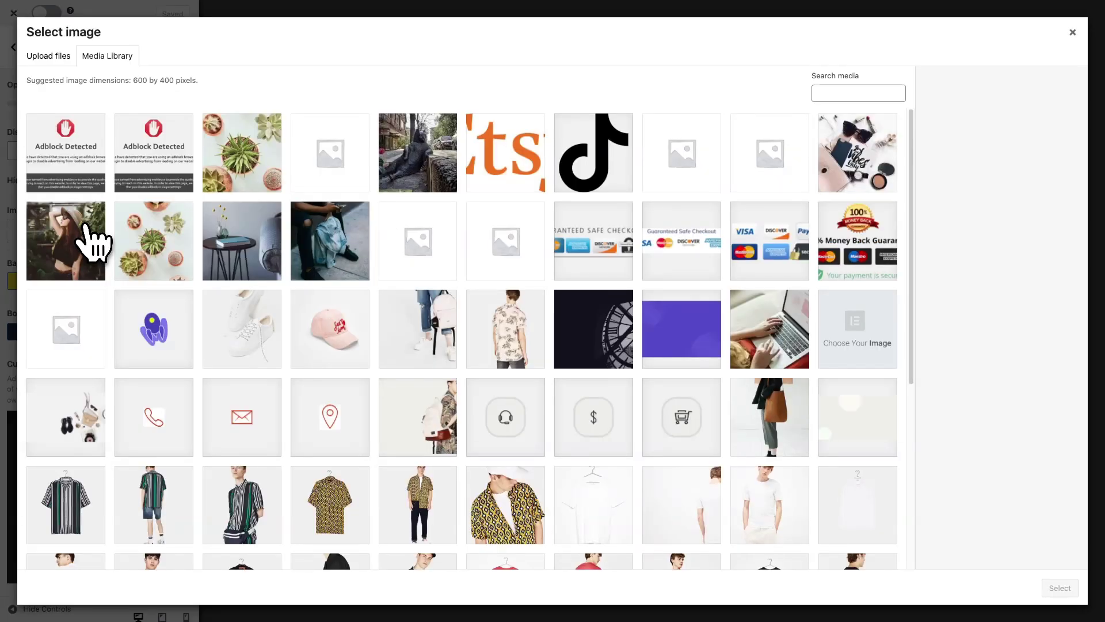
pyautogui.click(86, 161)
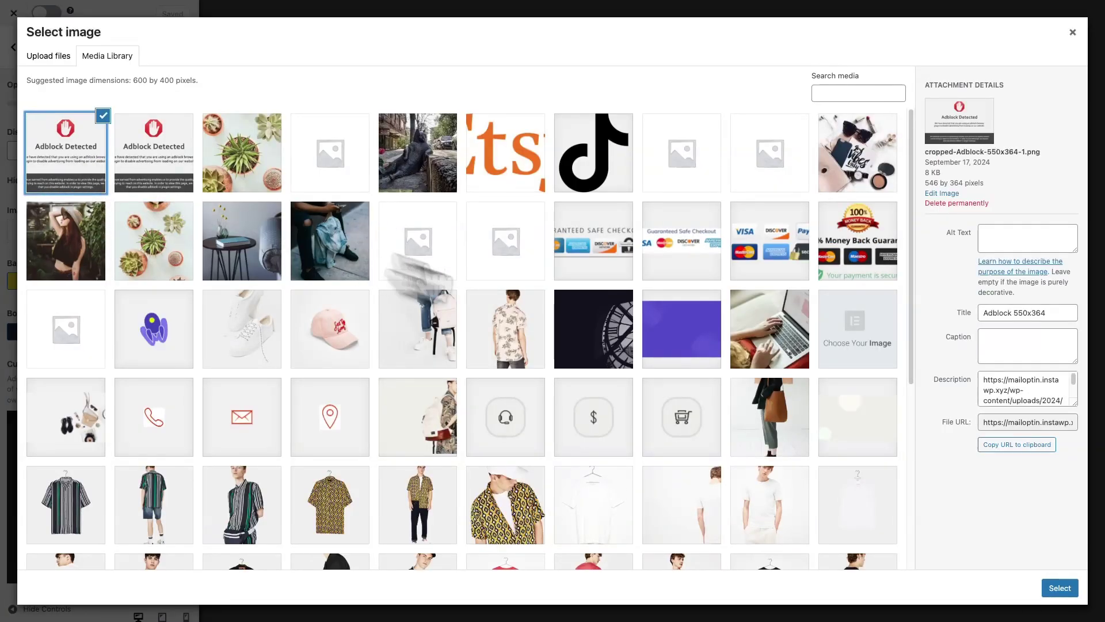
pyautogui.click(1060, 588)
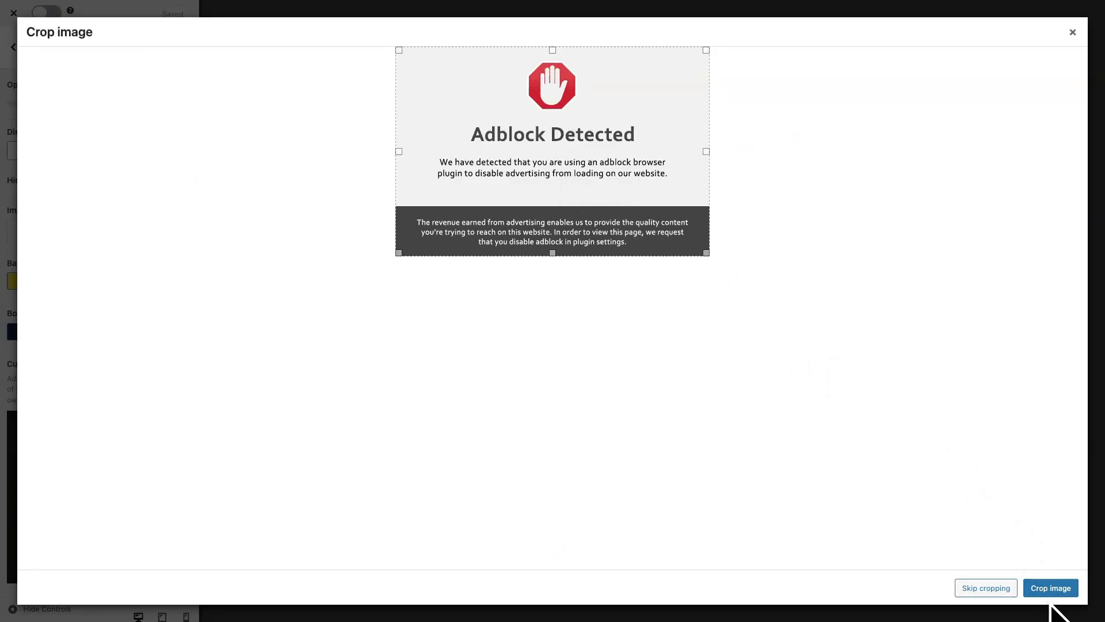
pyautogui.click(983, 590)
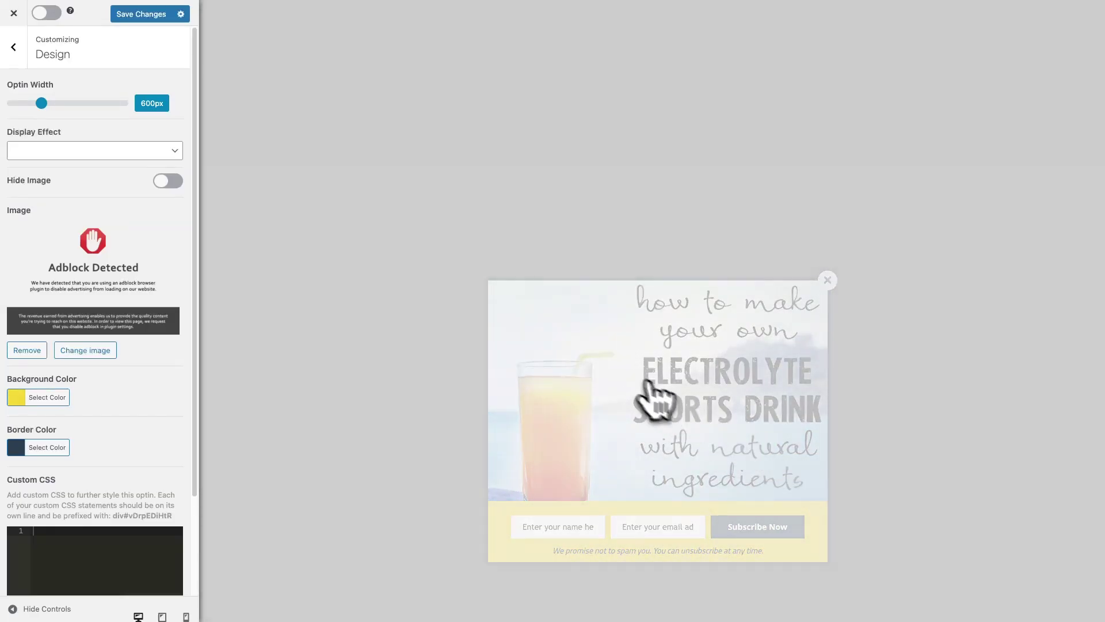
# Change the optin's background color to red.
pyautogui.scroll(-2, 92, 224)
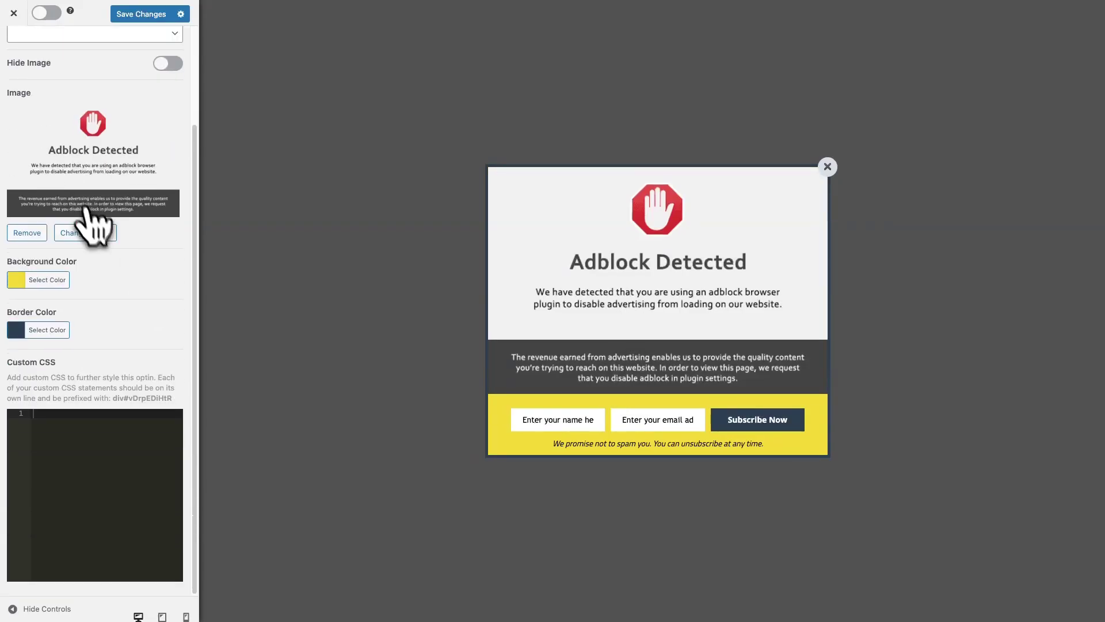
pyautogui.doubleClick(23, 281)
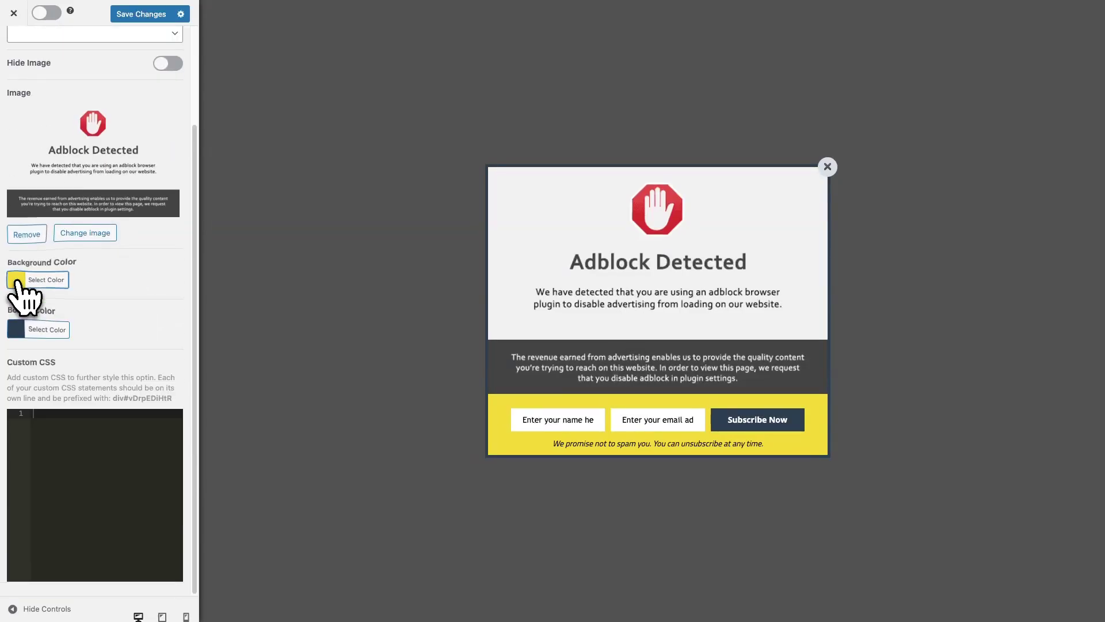
pyautogui.click(23, 280)
pyautogui.click(14, 304)
pyautogui.click(10, 316)
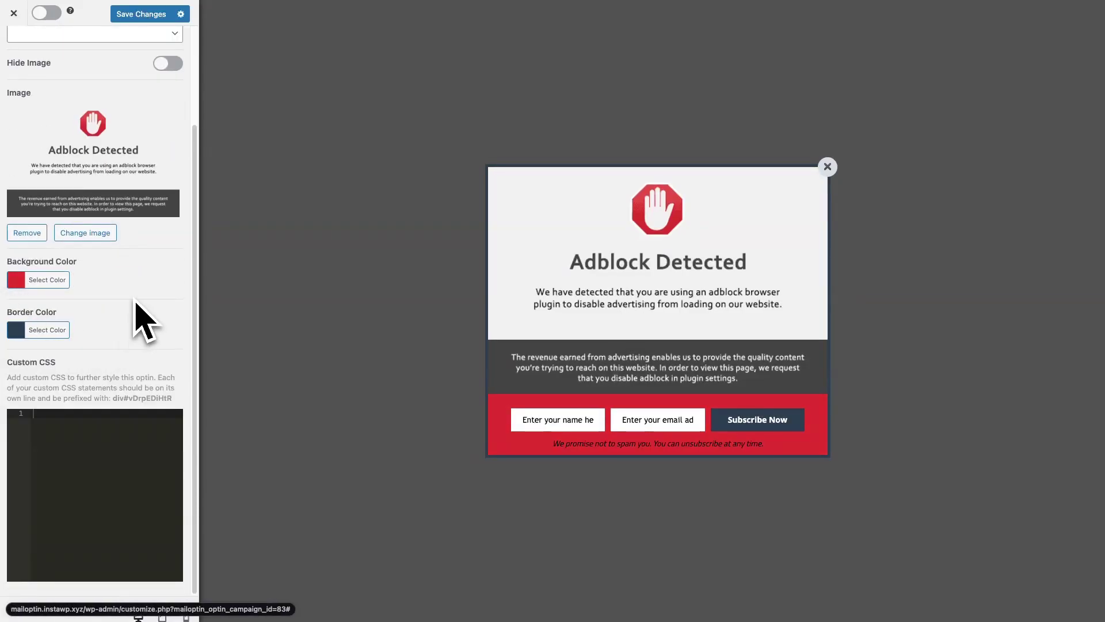
# Set the optin's display effect to Pulse and hide the note below the form.
pyautogui.scroll(2, 126, 346)
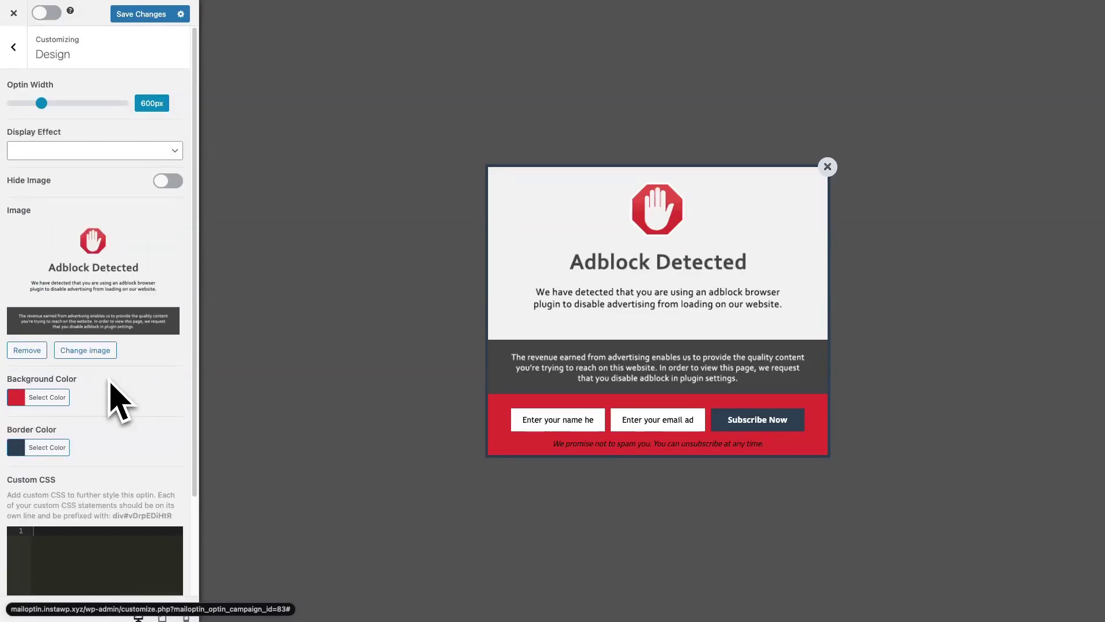
pyautogui.click(62, 149)
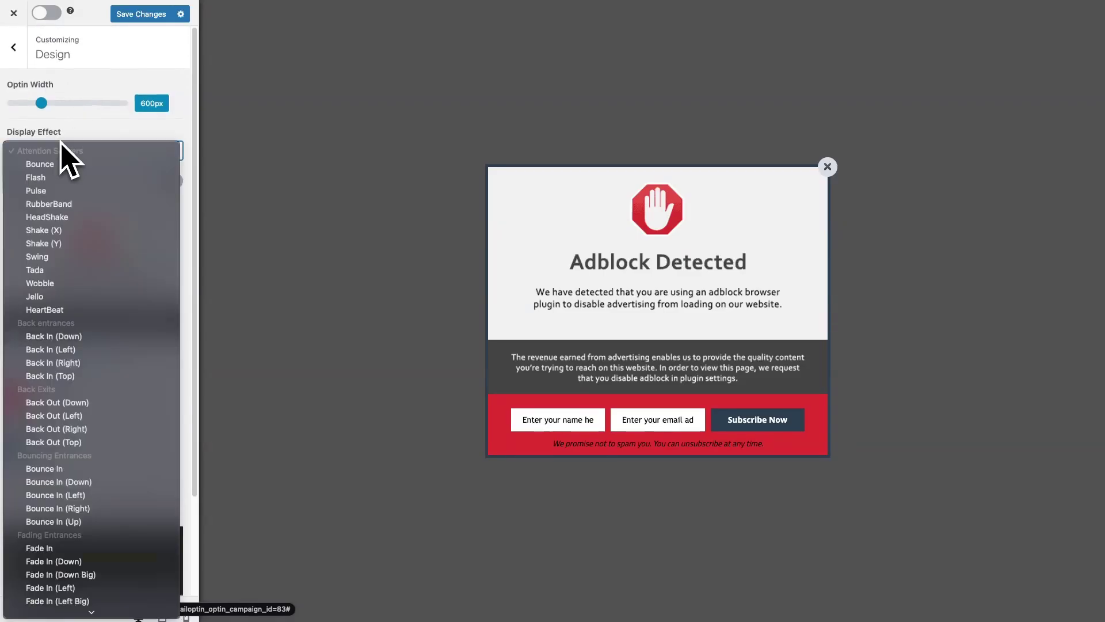
pyautogui.click(64, 191)
pyautogui.click(567, 444)
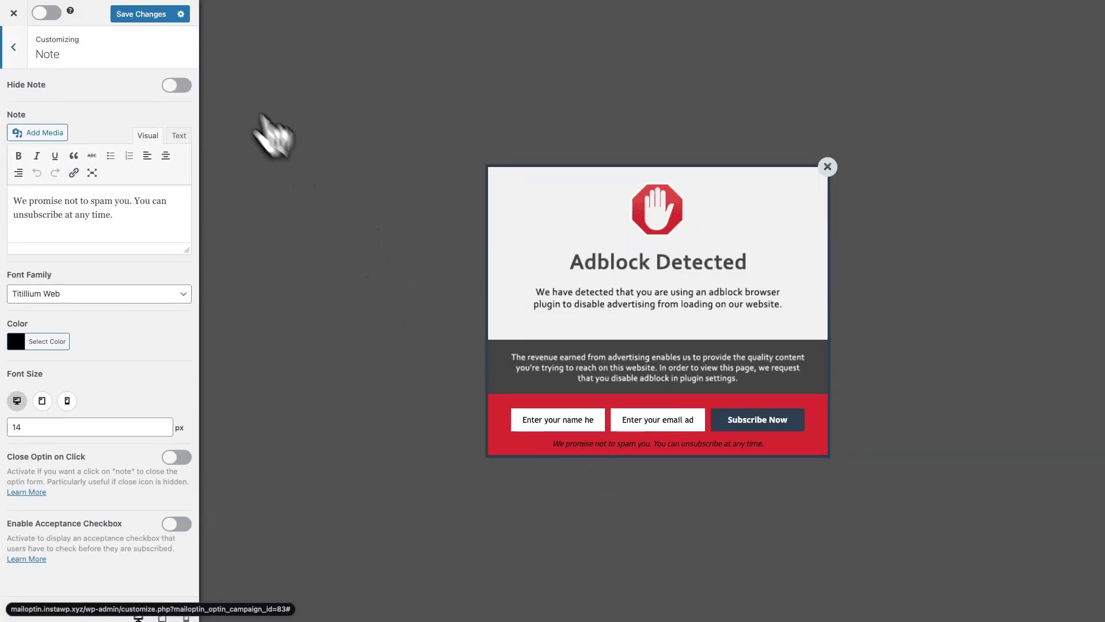
pyautogui.click(178, 86)
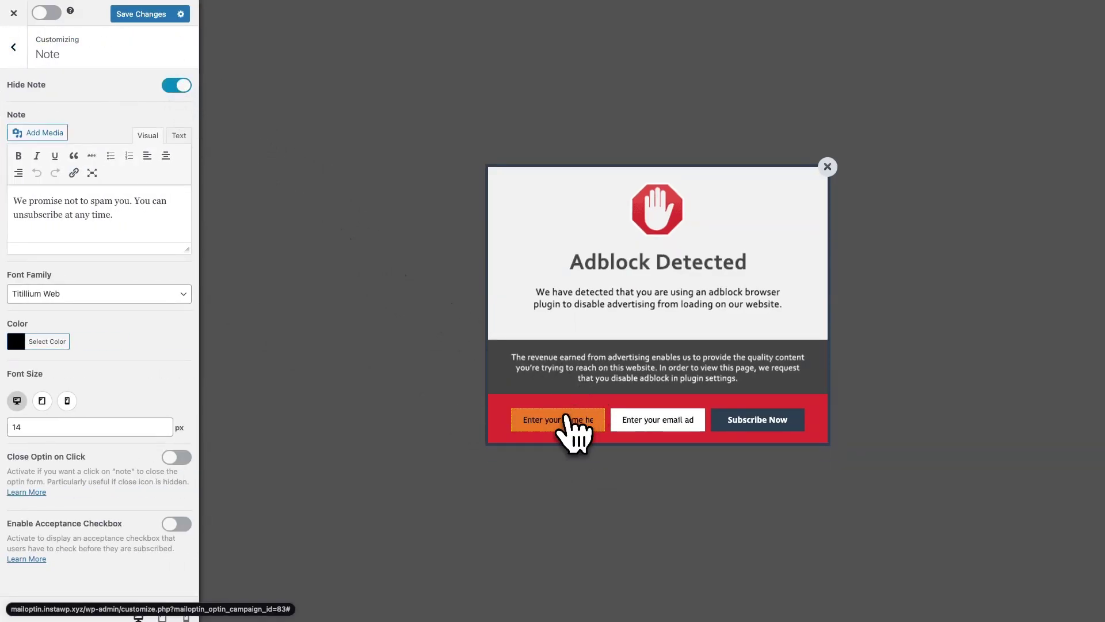
# Show only a call-to-action button instead of the form fields, with its click action set to "Close optin and reload page".
pyautogui.click(599, 424)
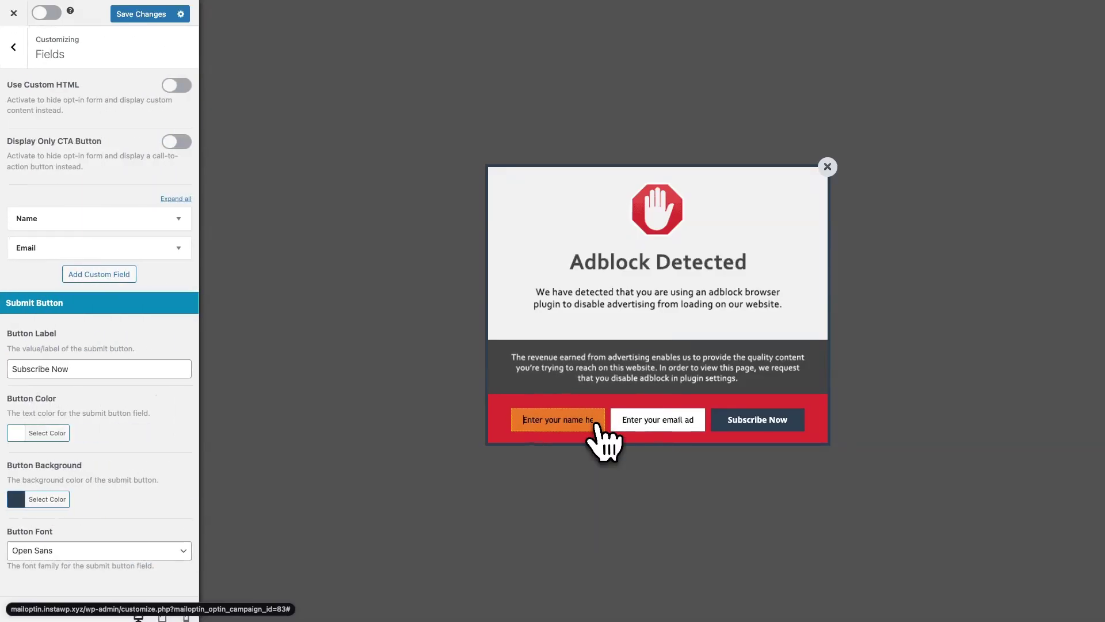
pyautogui.click(177, 142)
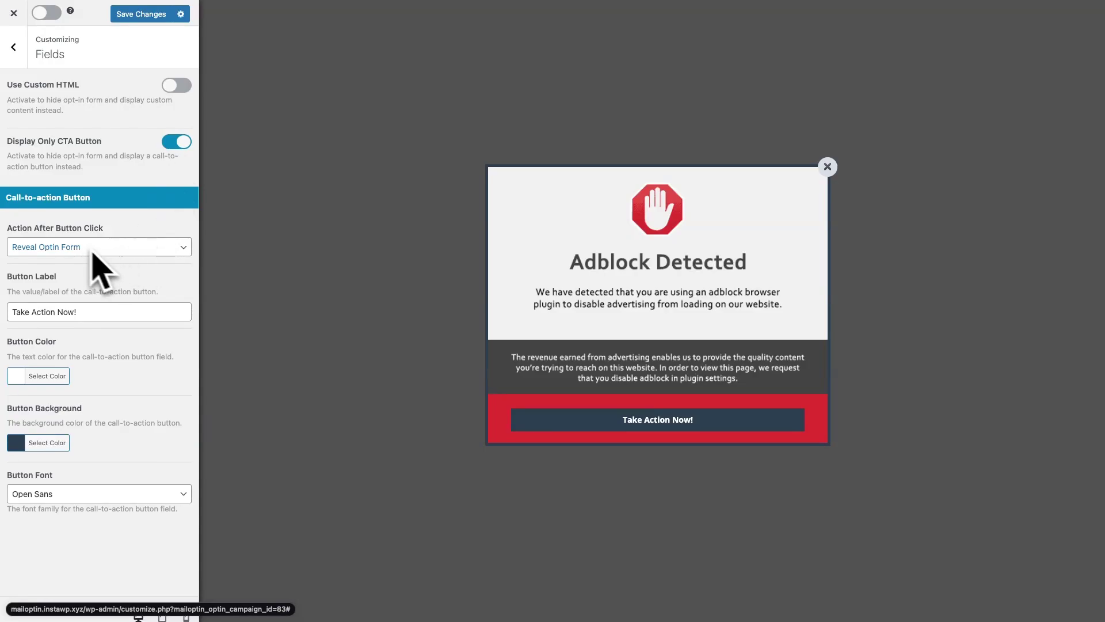
pyautogui.click(78, 246)
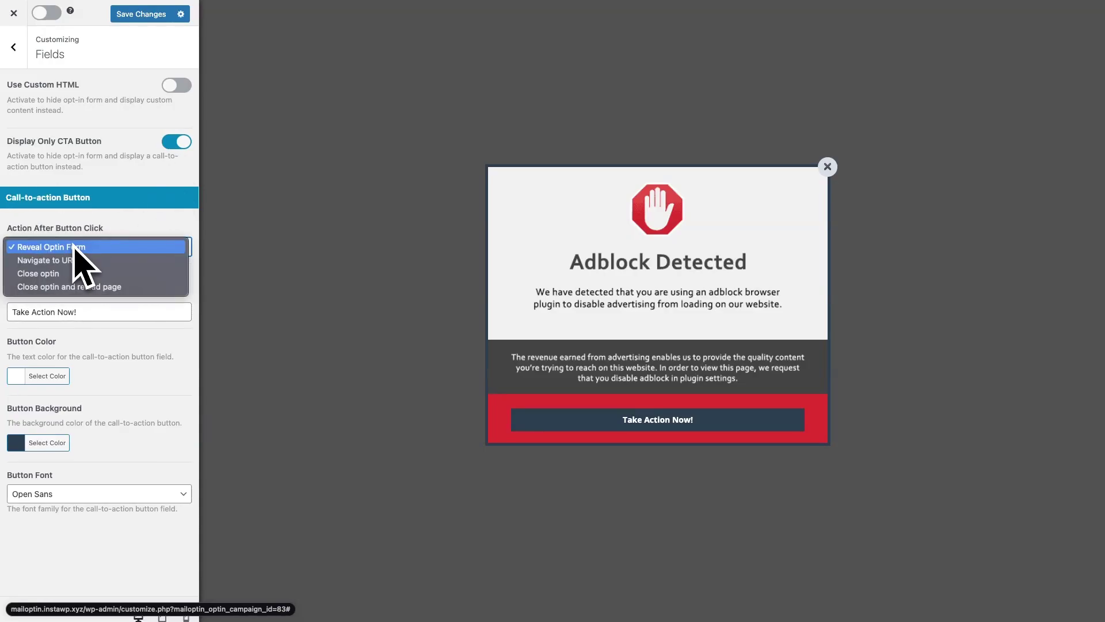
pyautogui.click(43, 286)
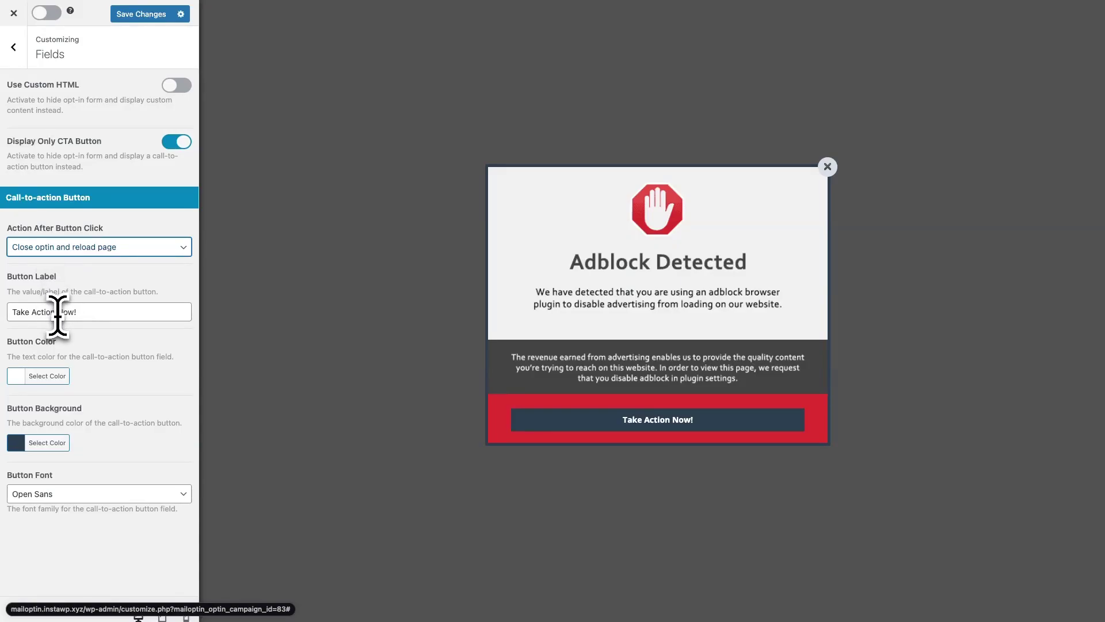
# Set the call-to-action button's label to "I HAVE DISABLED MY ADBLOCKER".
pyautogui.click(60, 312)
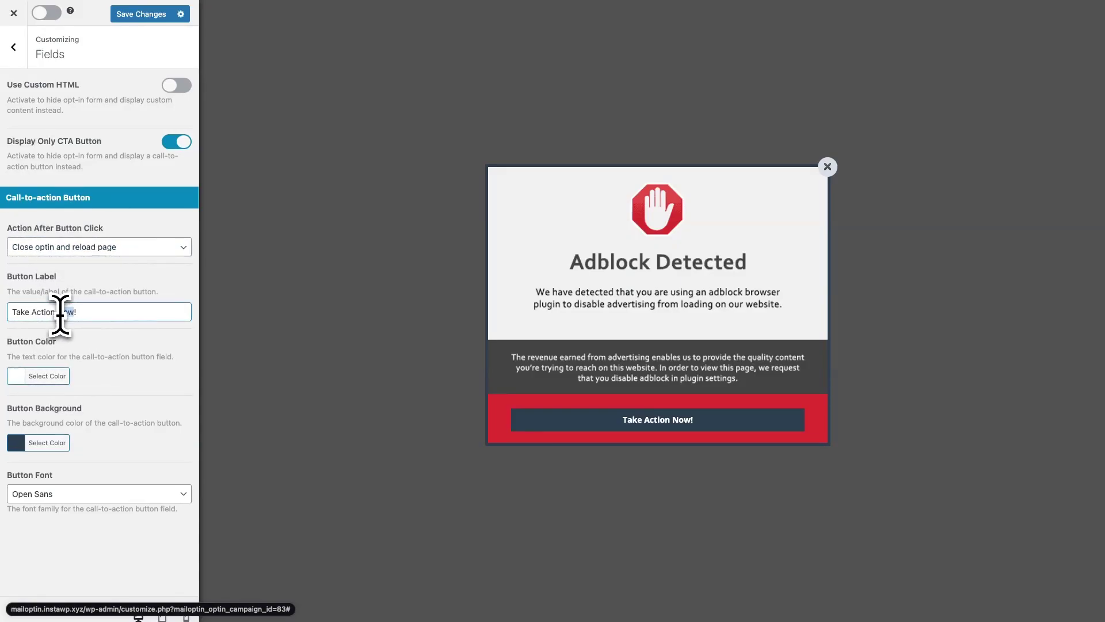
pyautogui.tripleClick(60, 313)
pyautogui.write('I HAVE DISABLED MY ')
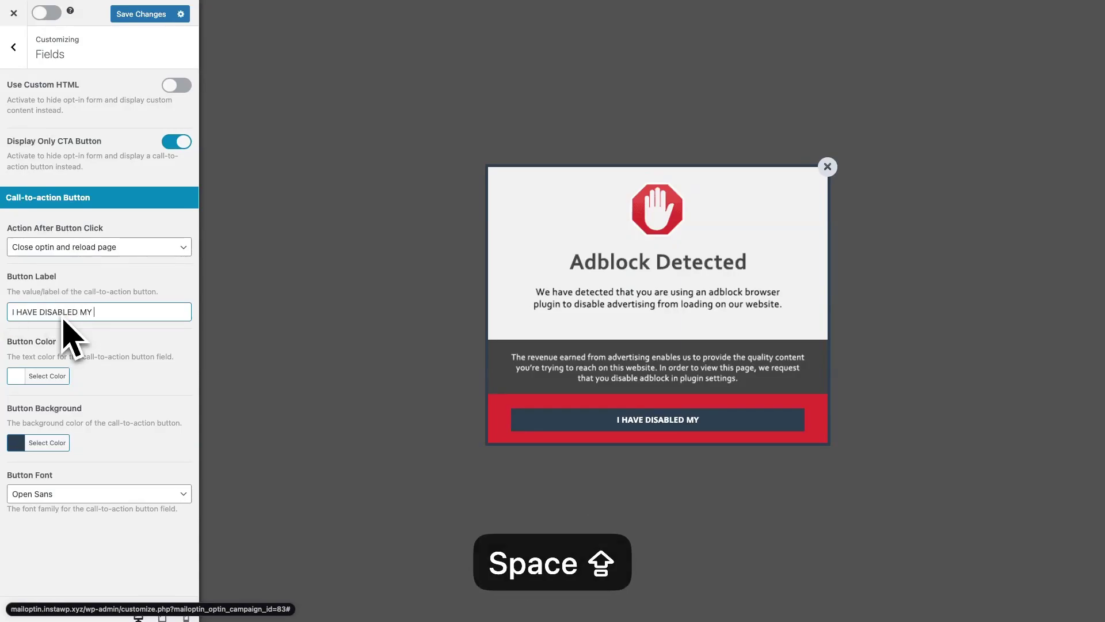
pyautogui.write('ADBLOCKER')
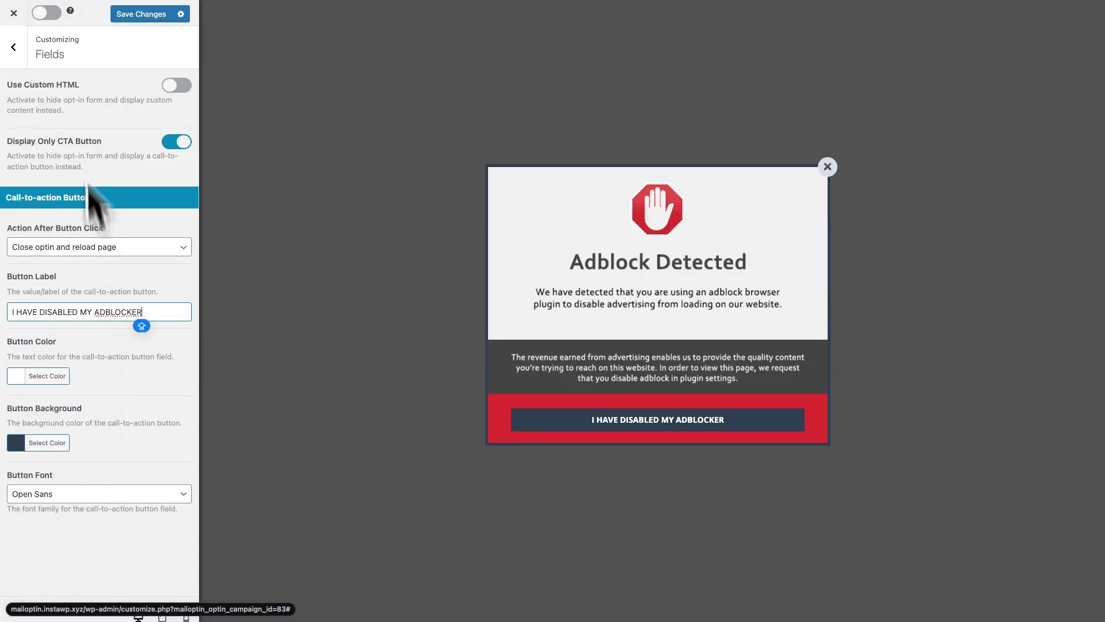
# Set the campaign's Cookie Duration to 0 in its configuration.
pyautogui.click(14, 48)
pyautogui.click(94, 154)
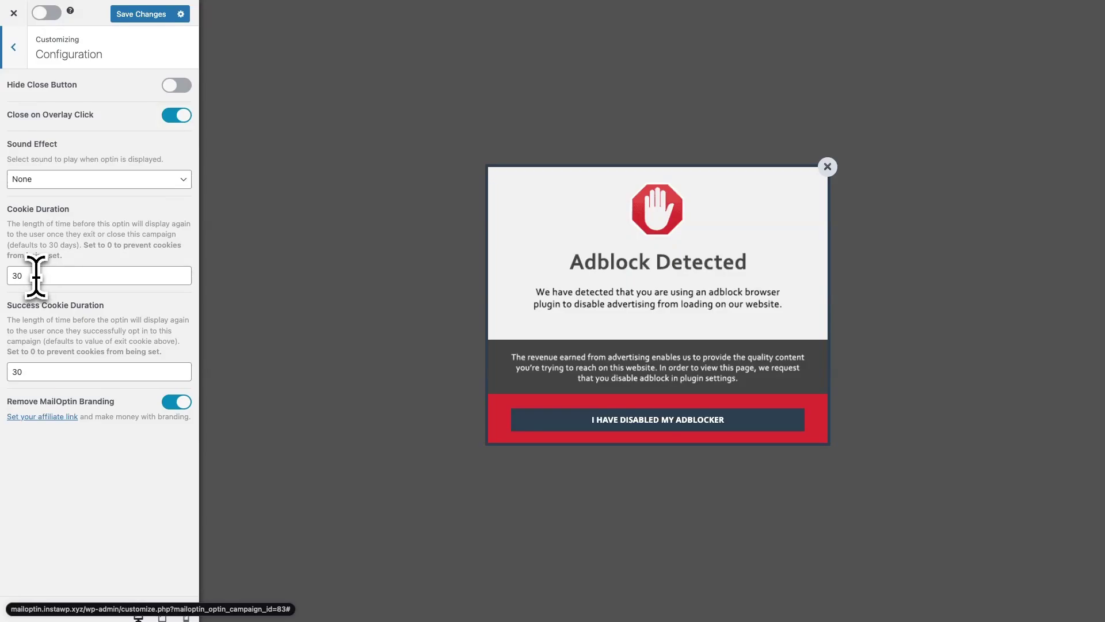
pyautogui.moveTo(35, 276); pyautogui.dragTo(5, 282)
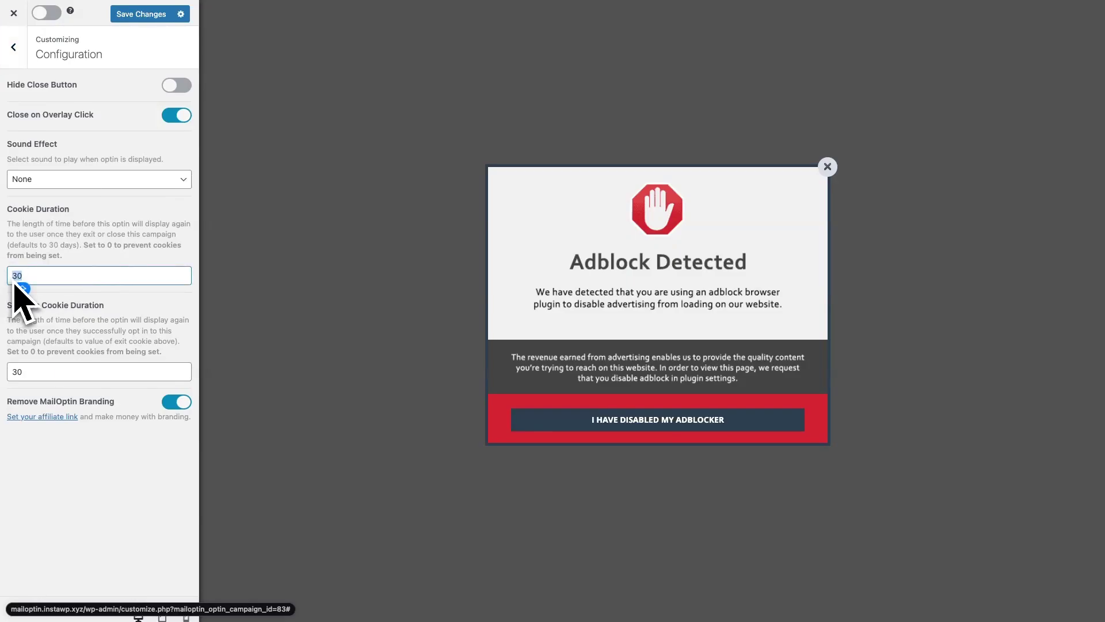
pyautogui.write('0')
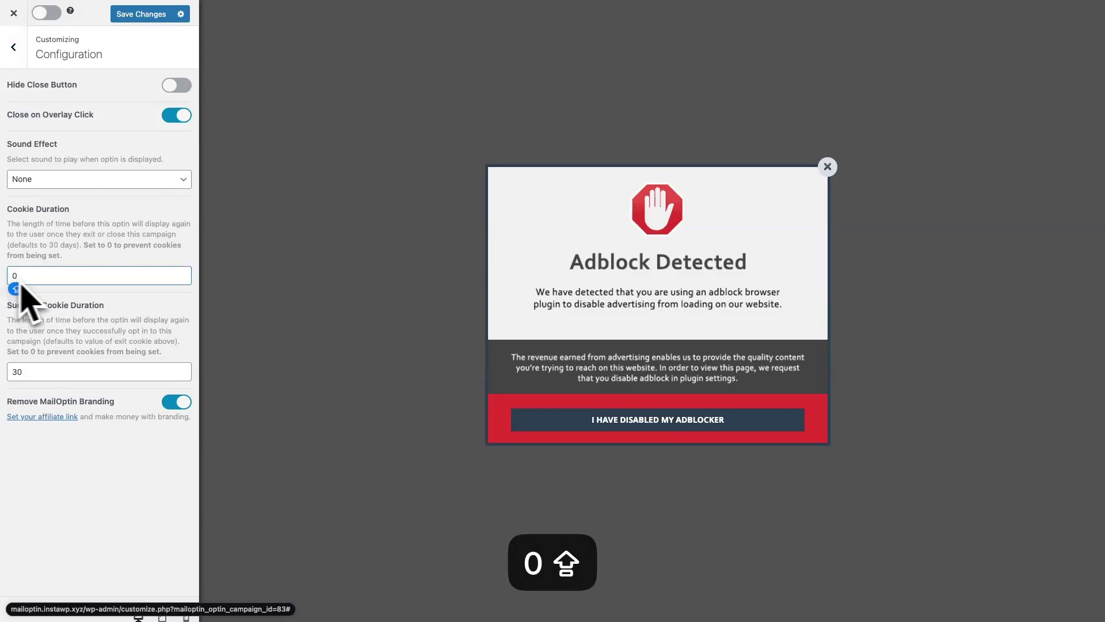
pyautogui.click(108, 261)
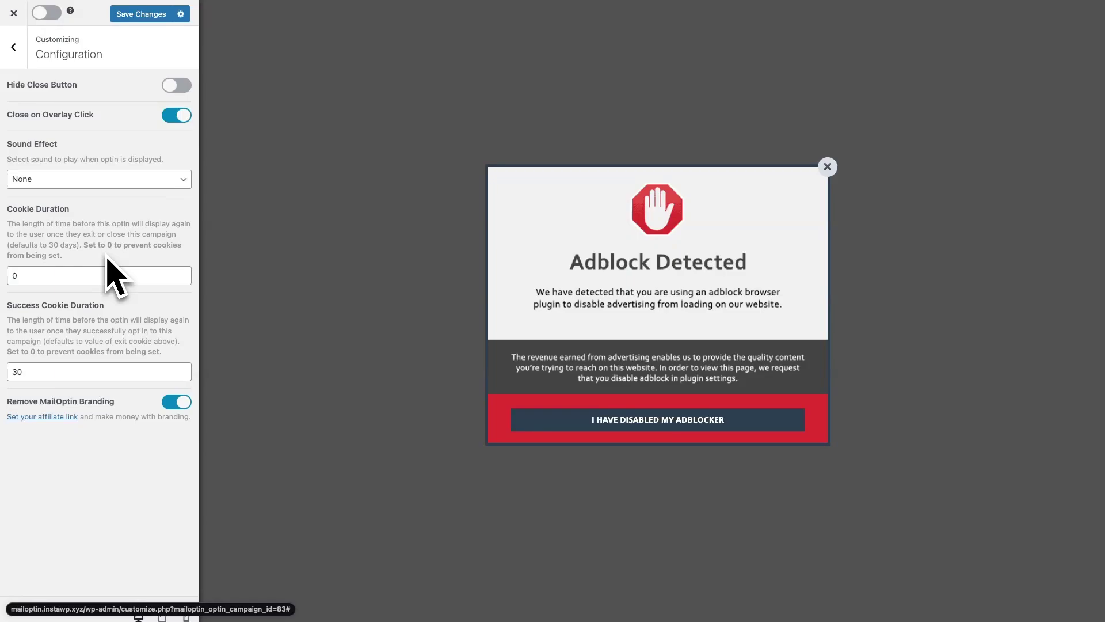
pyautogui.click(21, 57)
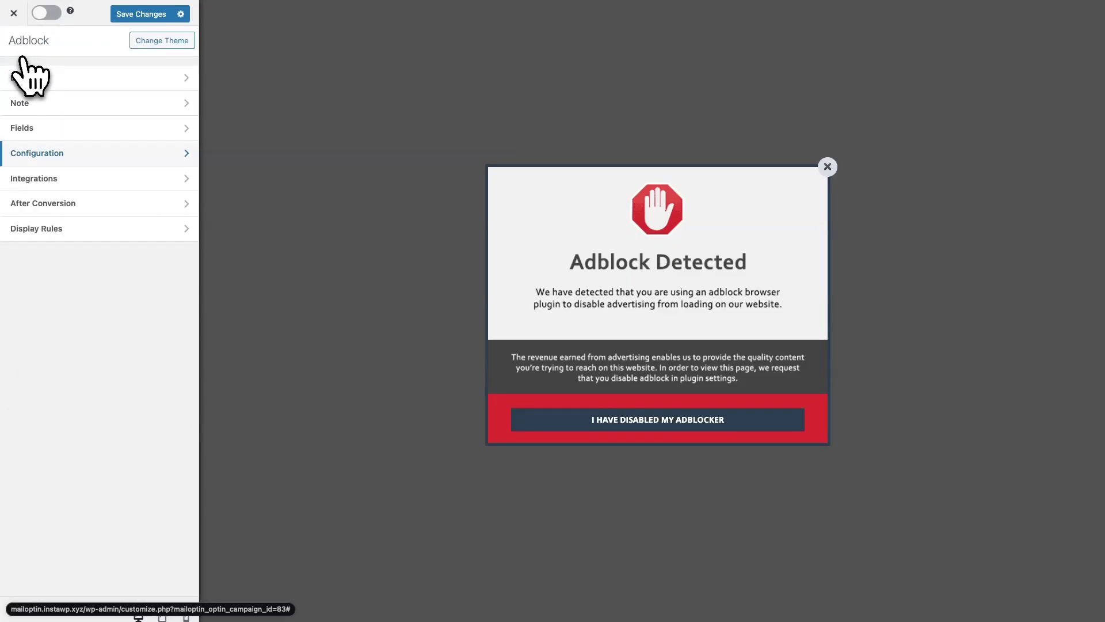
# Review the campaign's Integrations and After Conversion settings.
pyautogui.click(87, 177)
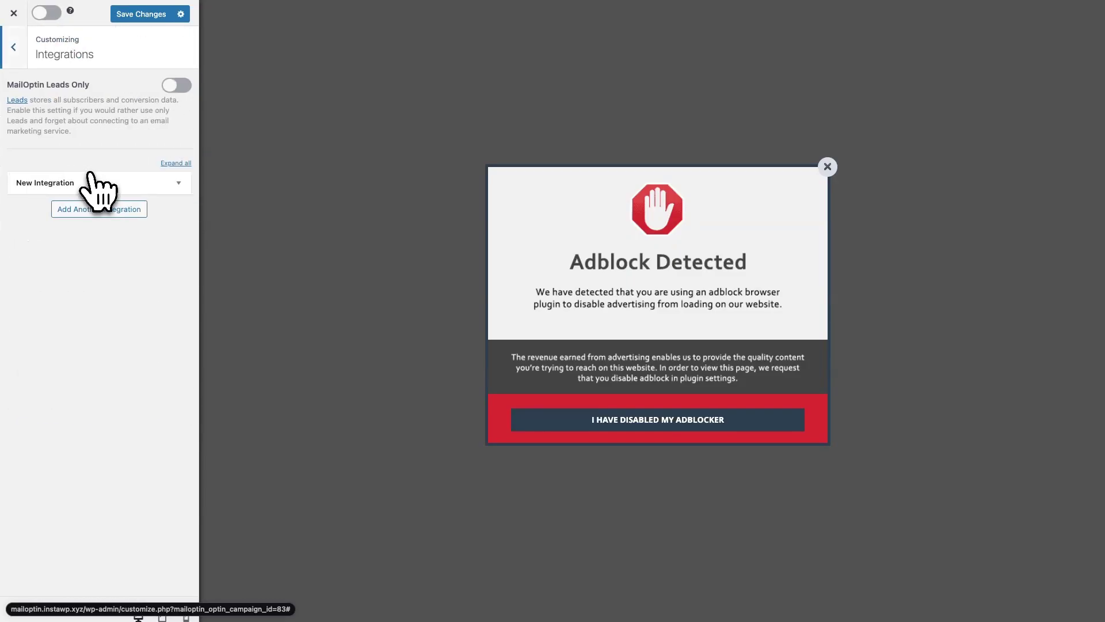
pyautogui.click(26, 53)
pyautogui.click(75, 206)
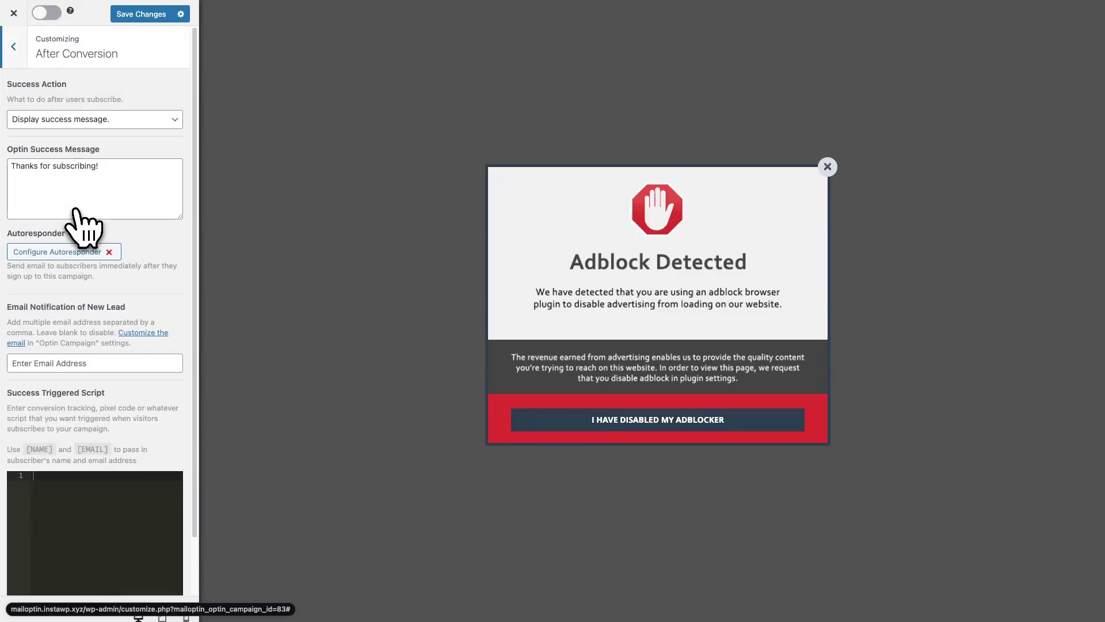
pyautogui.click(14, 57)
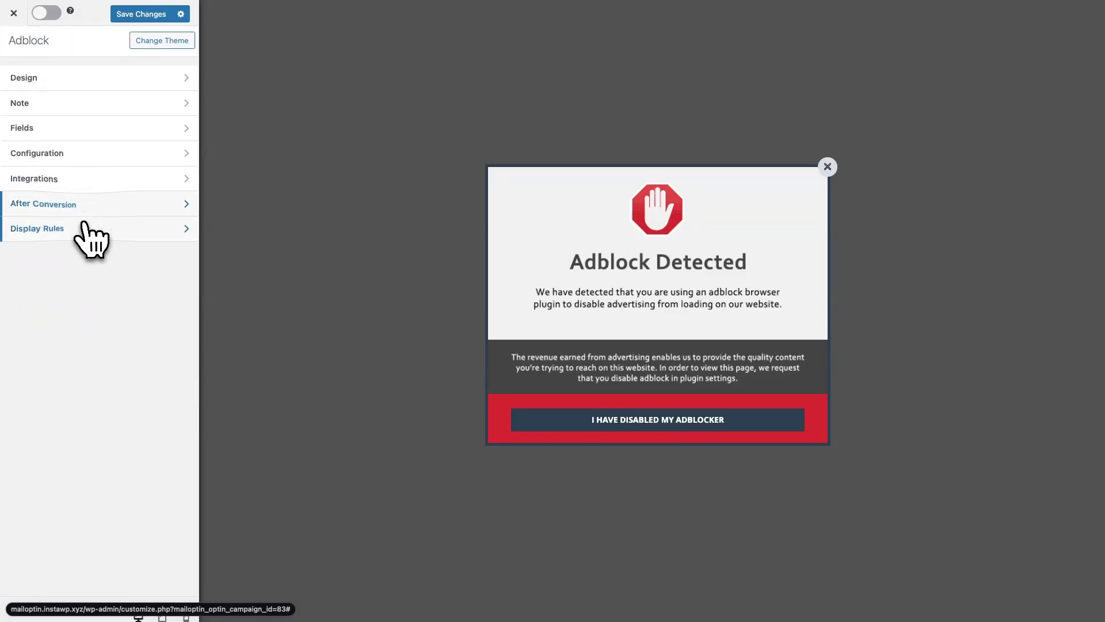
# Activate the Visitors Using Adblock display rule, targeting "Visitors with Adblock Enabled".
pyautogui.click(87, 229)
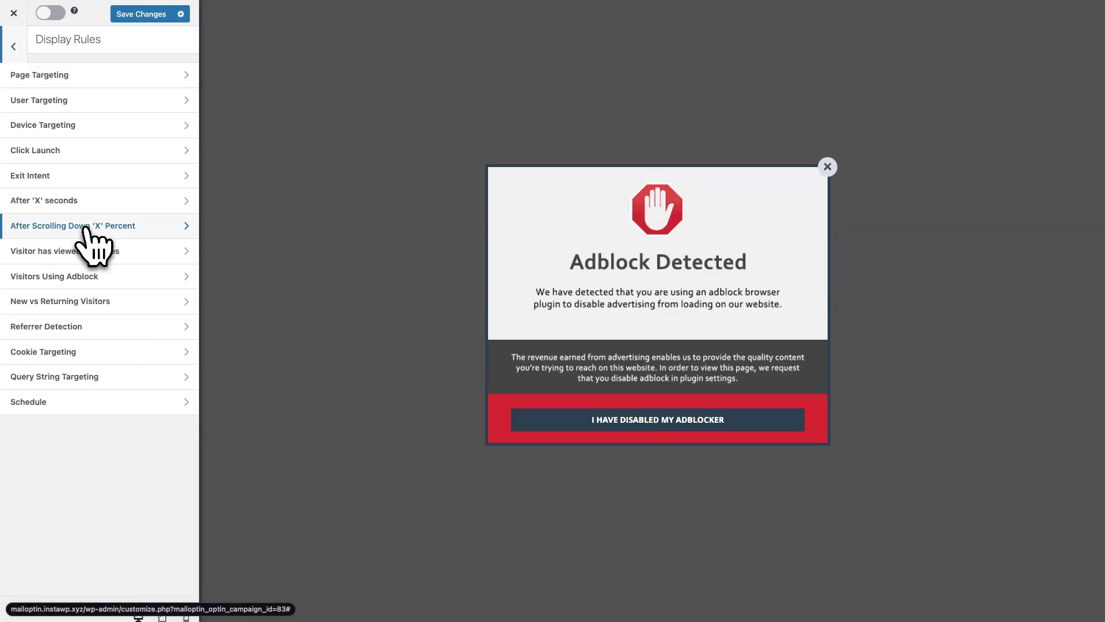
pyautogui.click(78, 276)
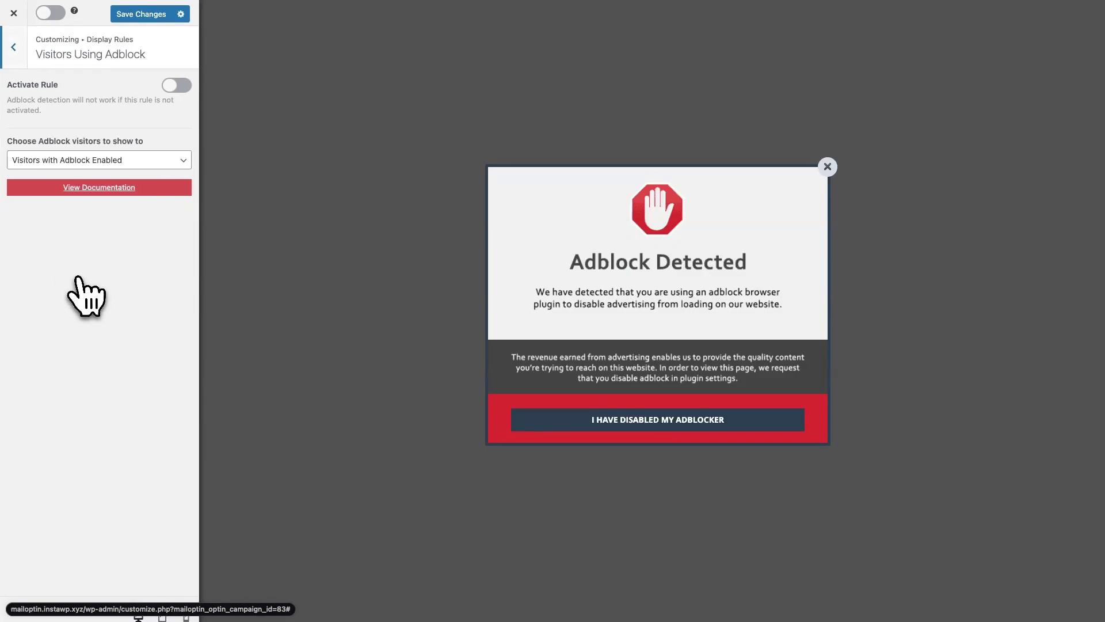
pyautogui.click(76, 165)
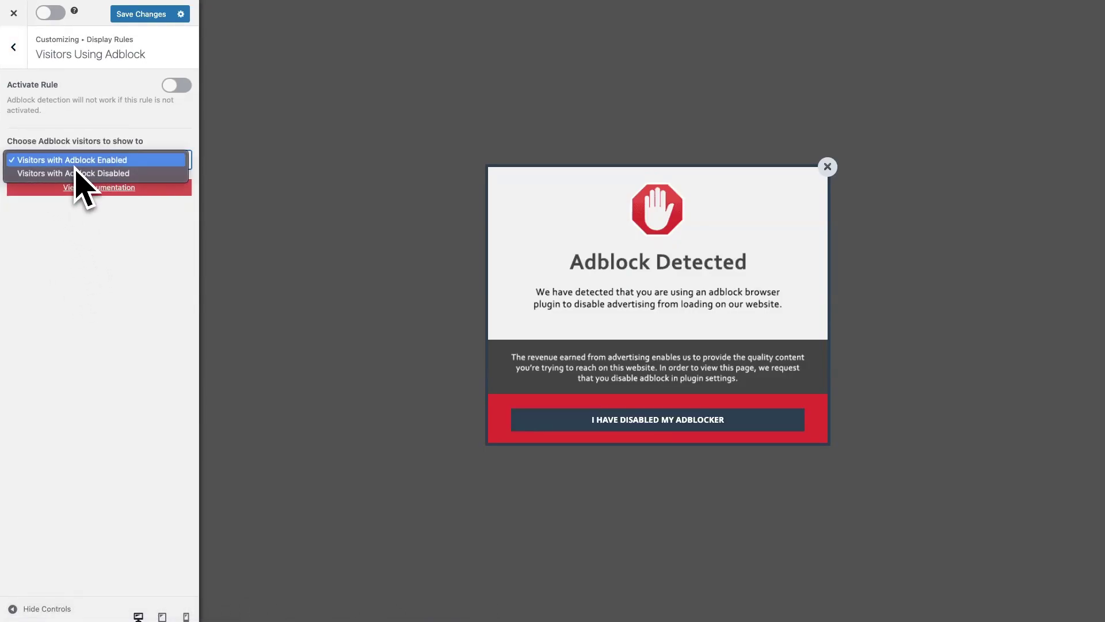
pyautogui.click(76, 165)
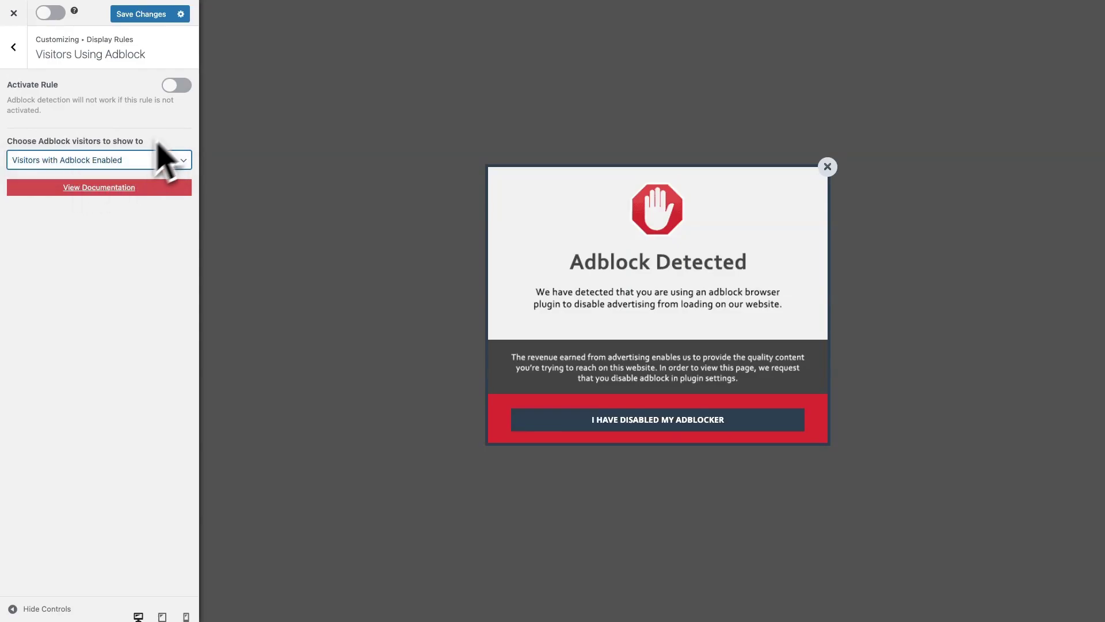
pyautogui.click(176, 87)
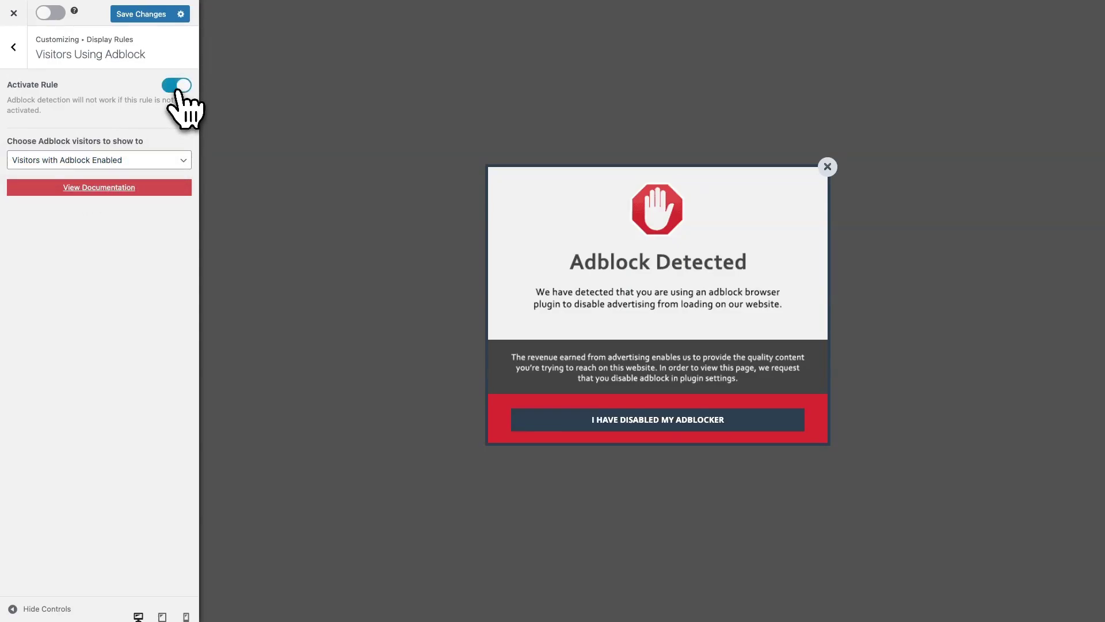
# Activate the Adblock campaign and save its changes, returning to the Optin Campaigns list.
pyautogui.click(51, 14)
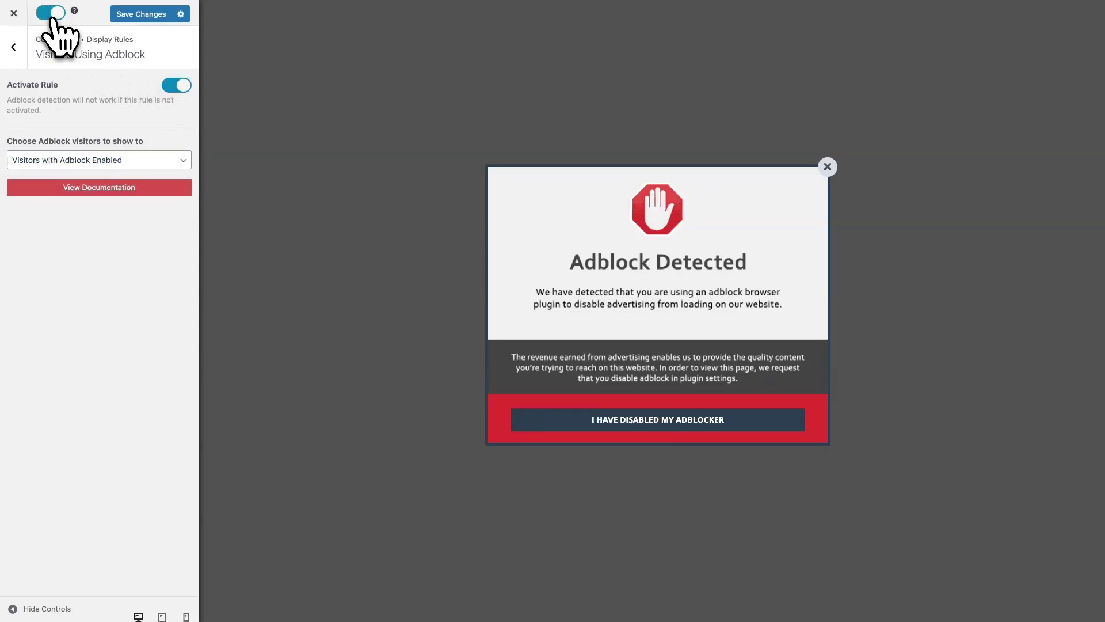
pyautogui.click(125, 16)
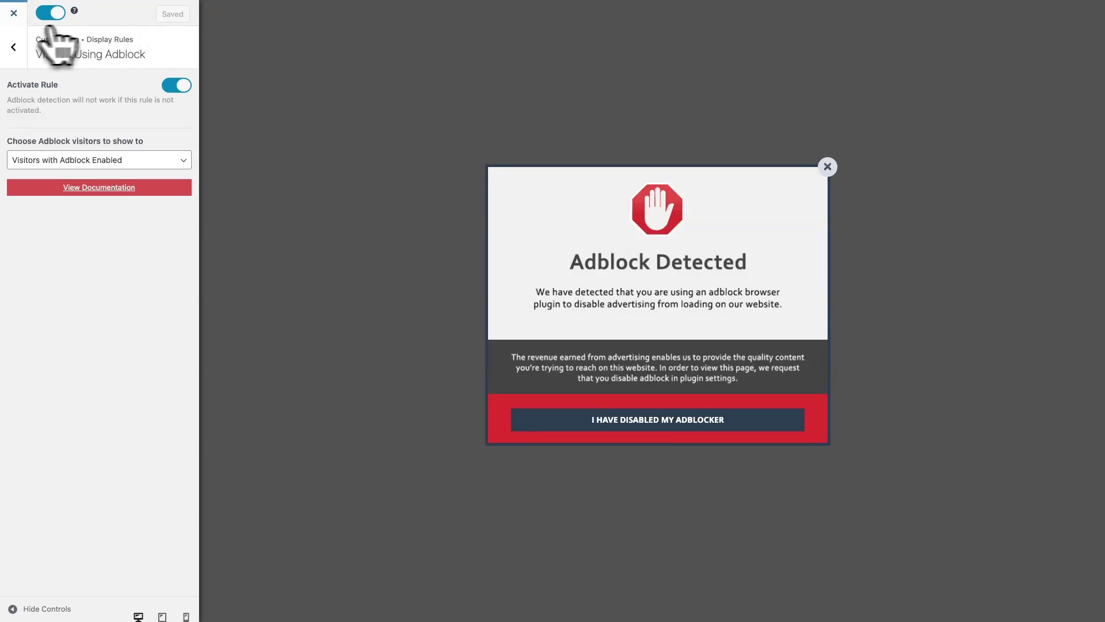
pyautogui.click(13, 12)
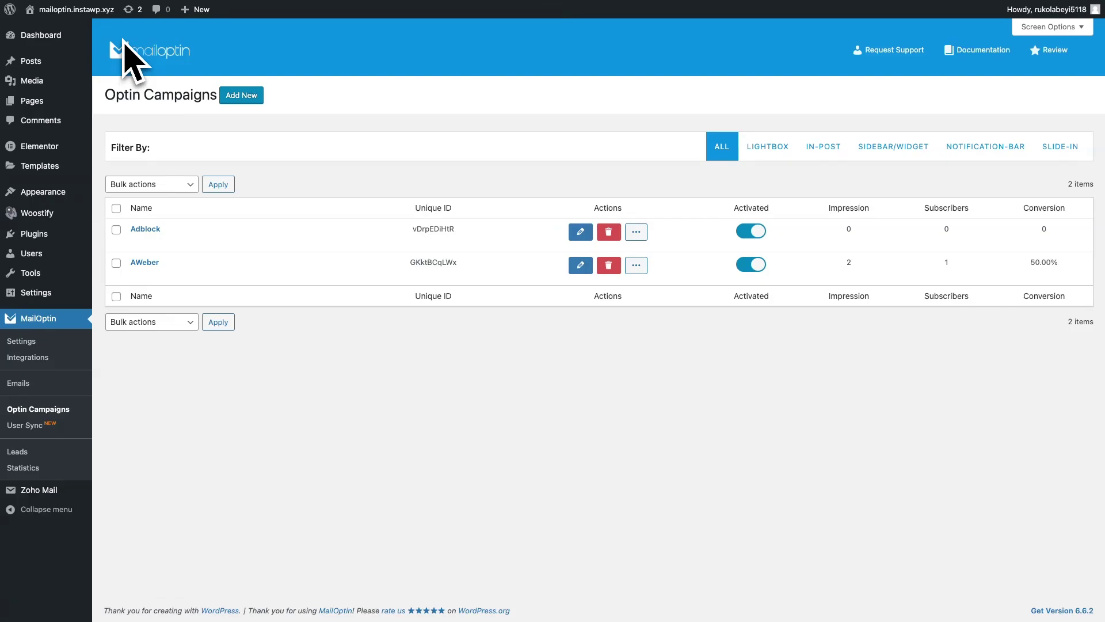
# Open the live site in a new tab and test the popup's "I HAVE DISABLED MY ADBLOCKER" button.
pyautogui.moveTo(69, 9)
pyautogui.rightClick(46, 30)
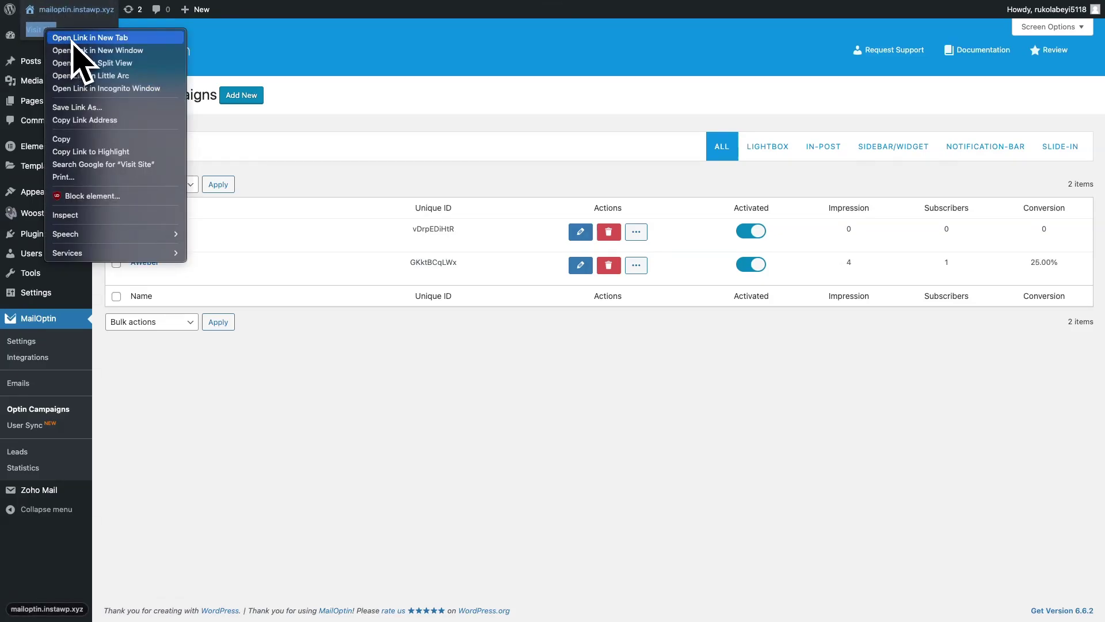
pyautogui.click(81, 38)
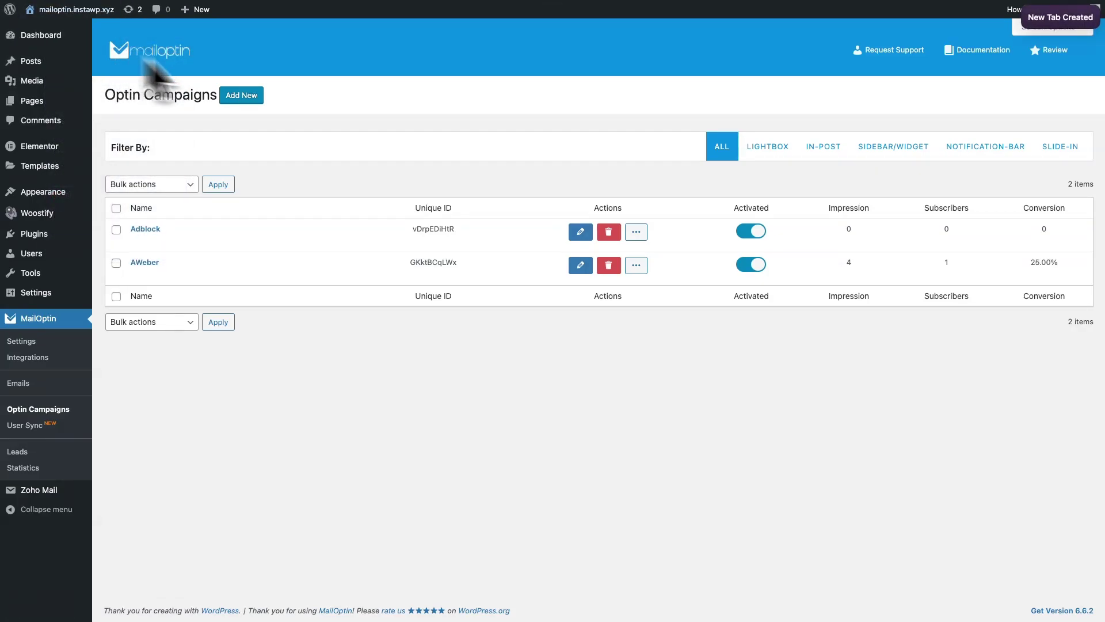
pyautogui.moveTo(23, 109)
pyautogui.click(46, 243)
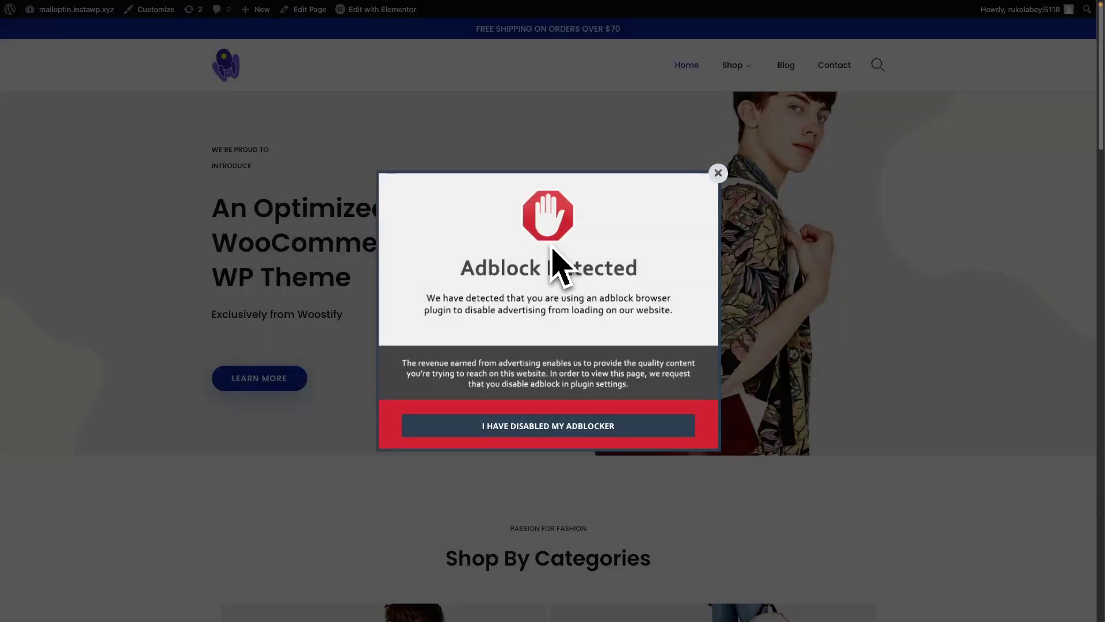
pyautogui.click(539, 430)
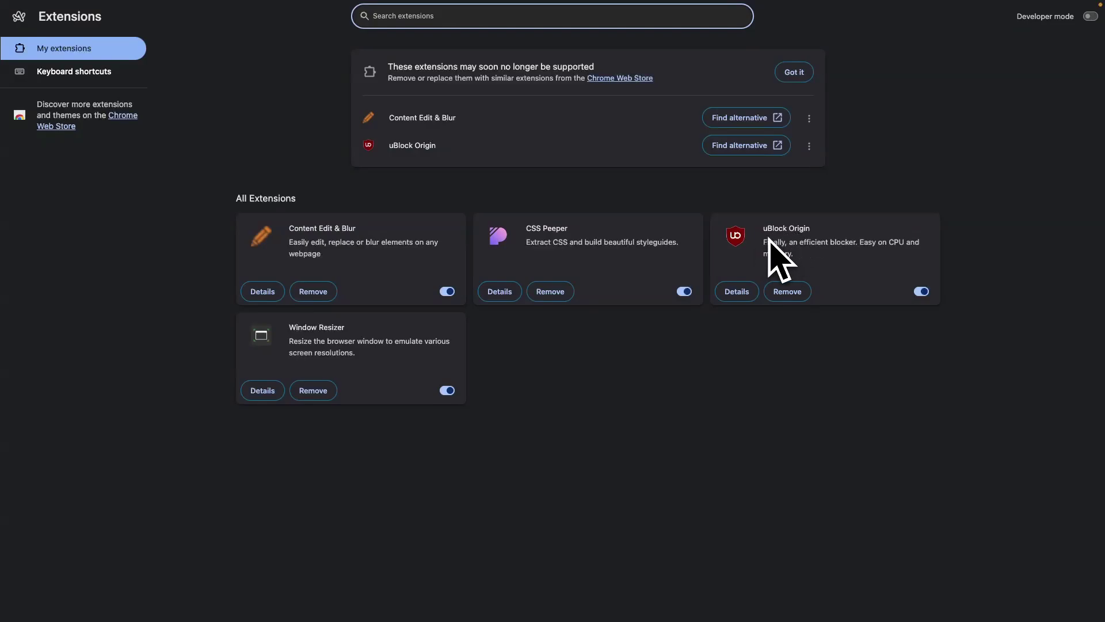
# Disable the uBlock Origin browser extension and reload the live site to test the popup without an ad blocker.
pyautogui.click(928, 294)
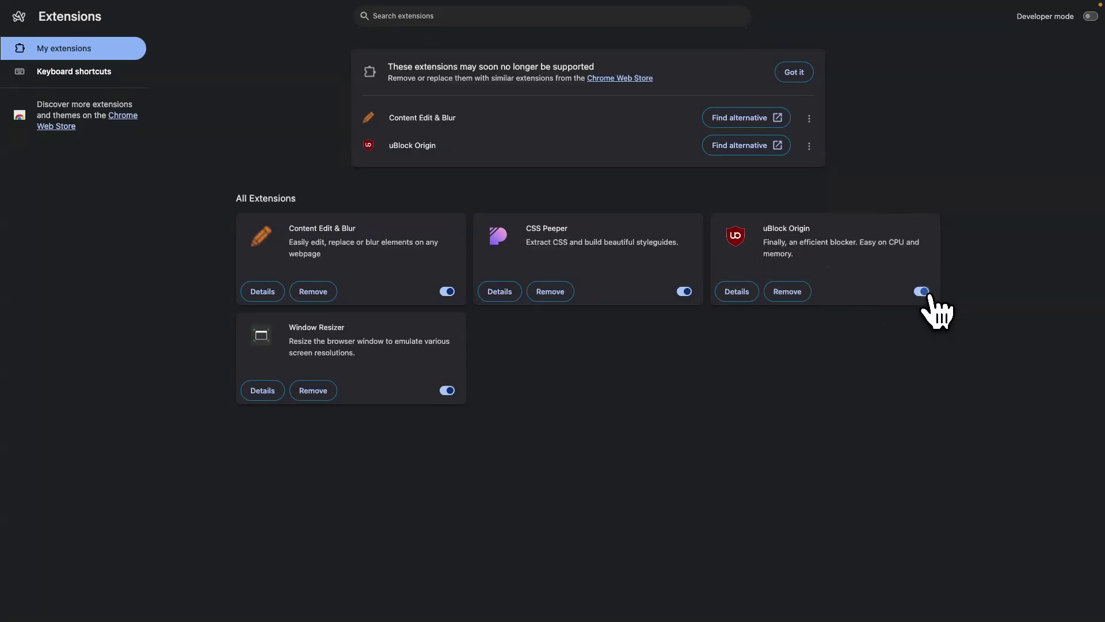
pyautogui.moveTo(12, 284)
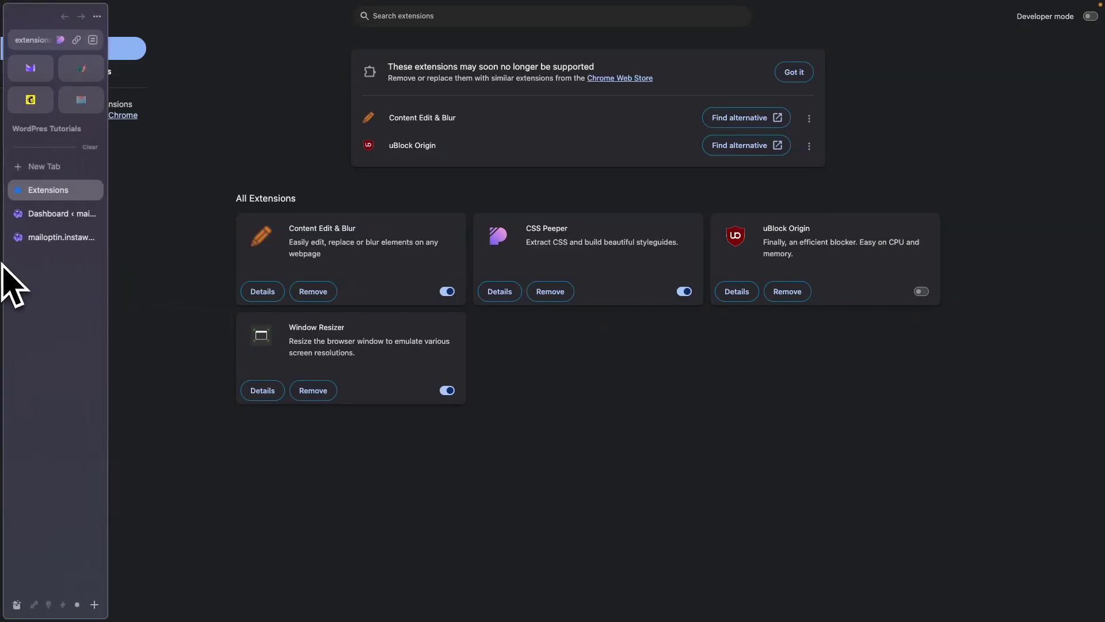
pyautogui.click(63, 238)
pyautogui.rightClick(488, 269)
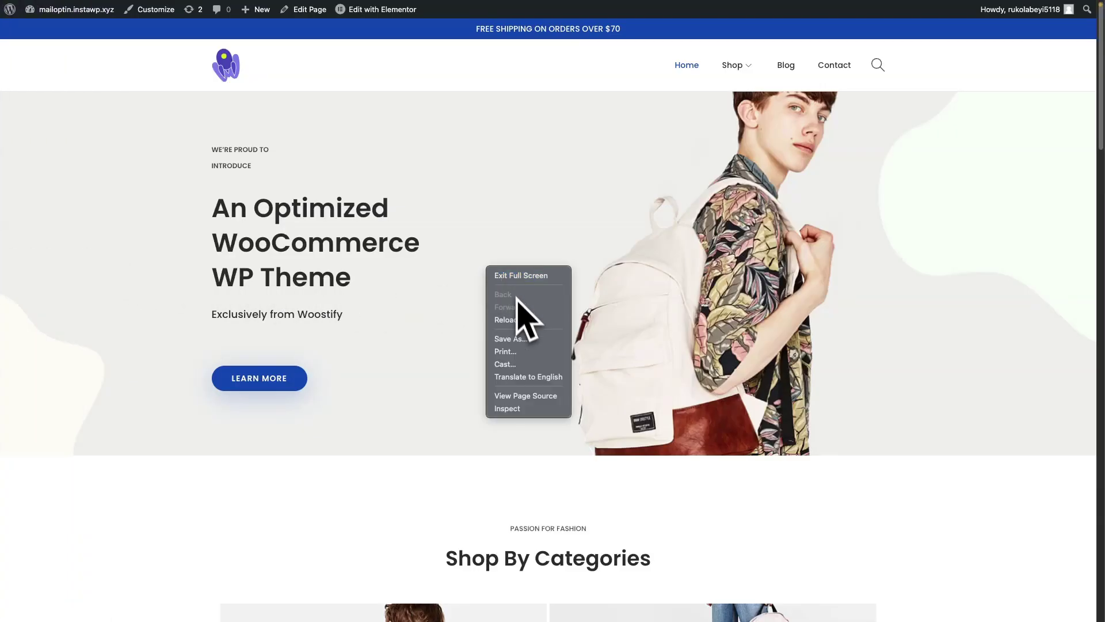
pyautogui.click(509, 320)
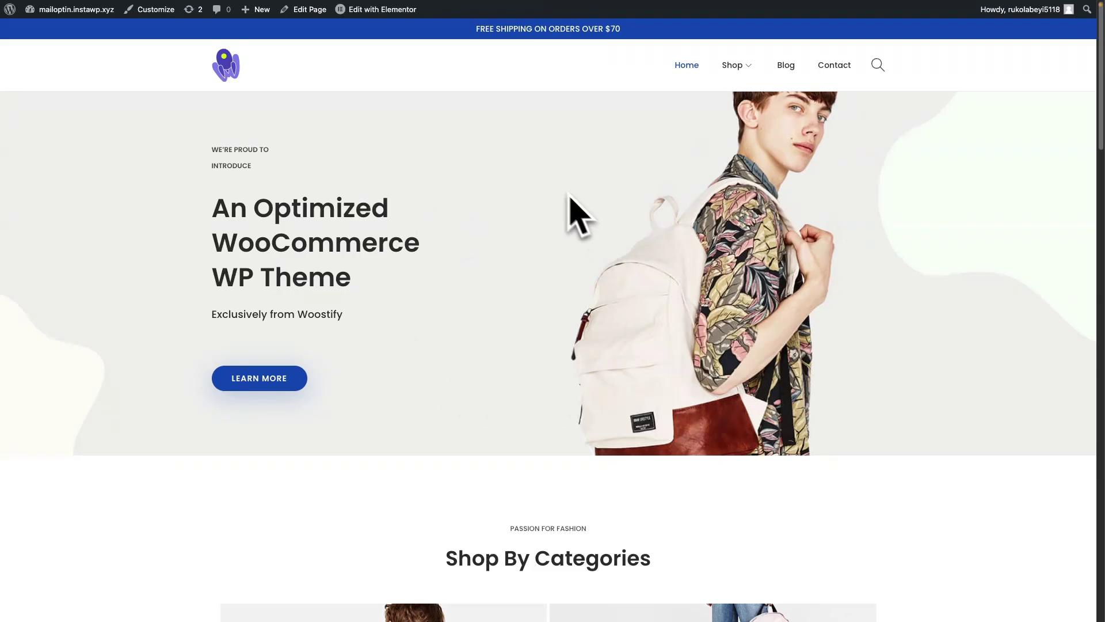
# Re-enable the uBlock Origin extension and reload the live site to test the popup with an ad blocker active.
pyautogui.hotkey('ctrl', 'Tab')
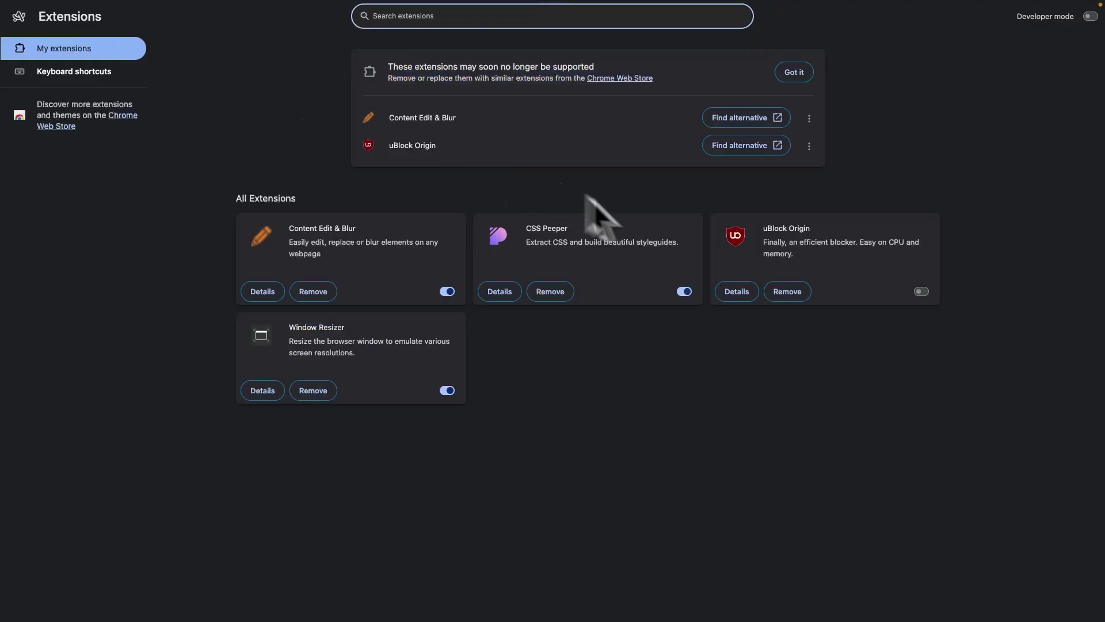
pyautogui.click(921, 291)
pyautogui.moveTo(7, 218)
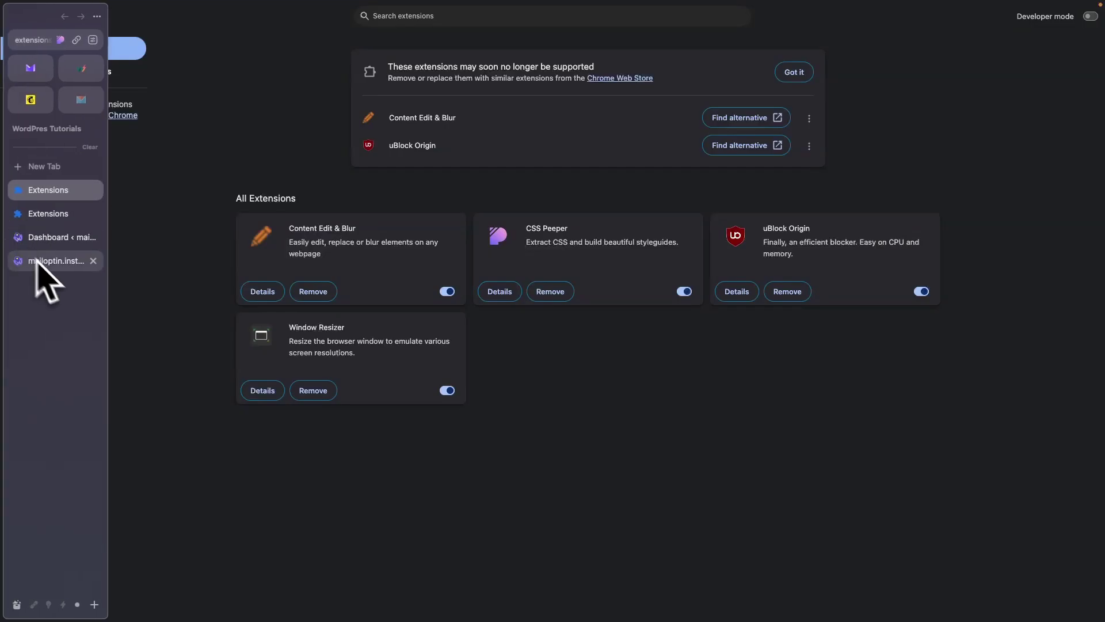
pyautogui.click(23, 260)
pyautogui.rightClick(422, 259)
pyautogui.click(453, 311)
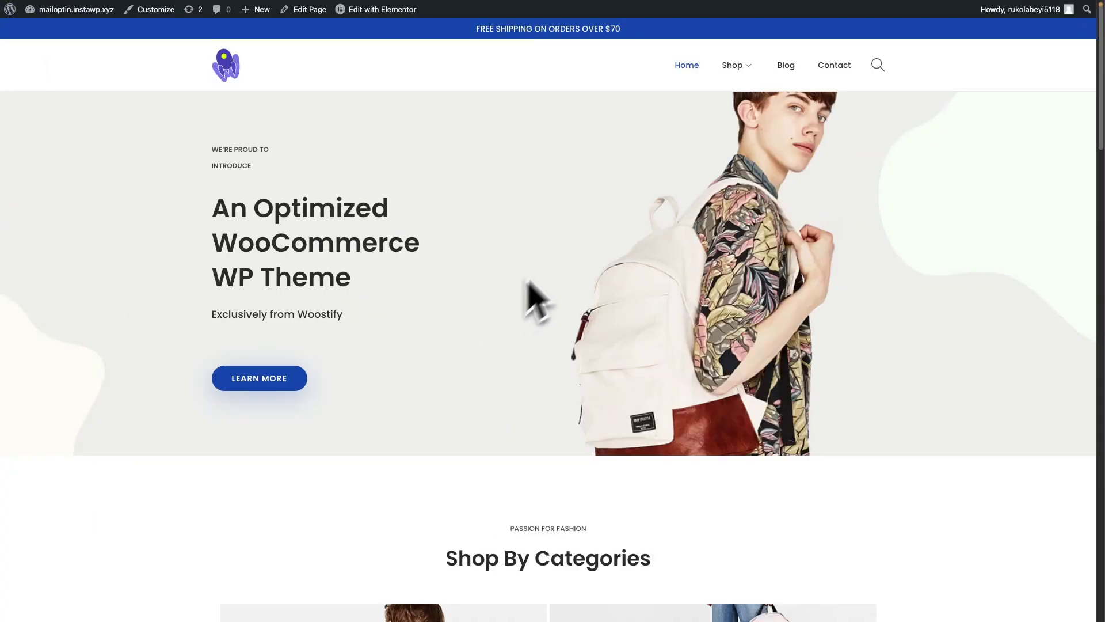